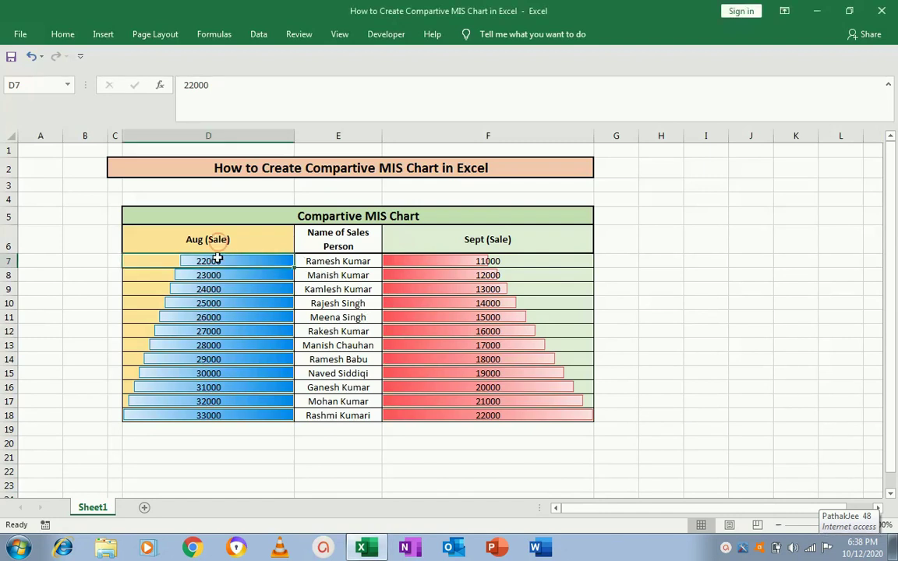
Step: Copy the Name of Sales Person column with its header from the first sheet
left_click(481, 241)
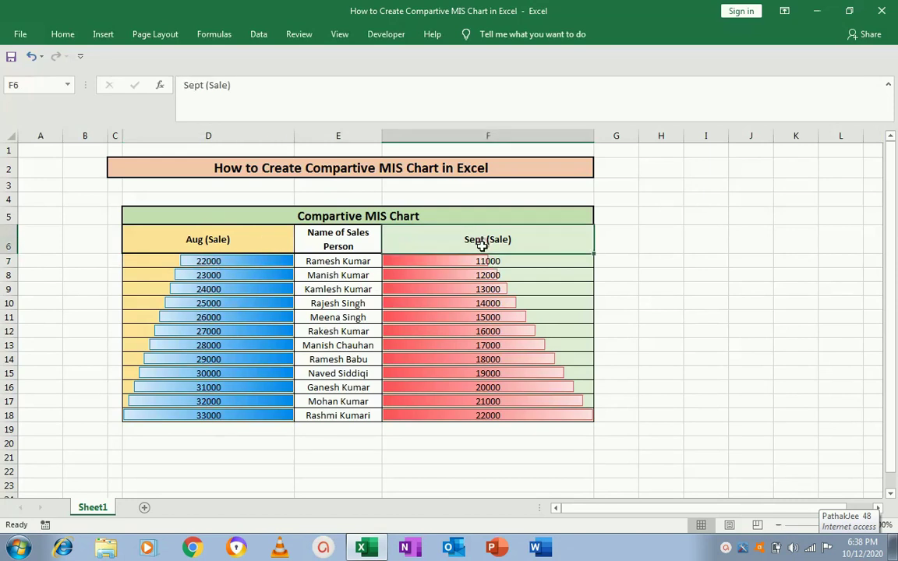
left_click(525, 265)
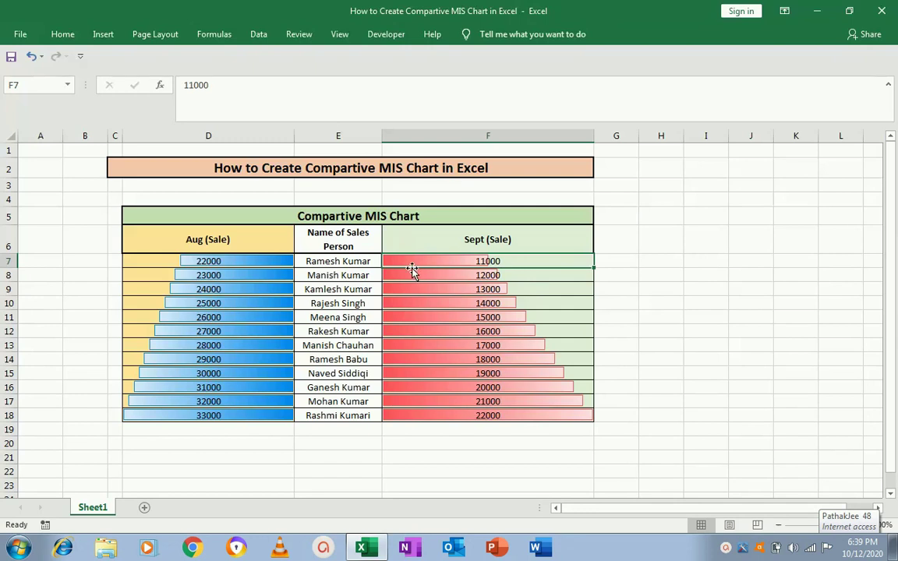
left_click(352, 244)
key("shift+Down")
key("shift+Down")
key("shift+Down")
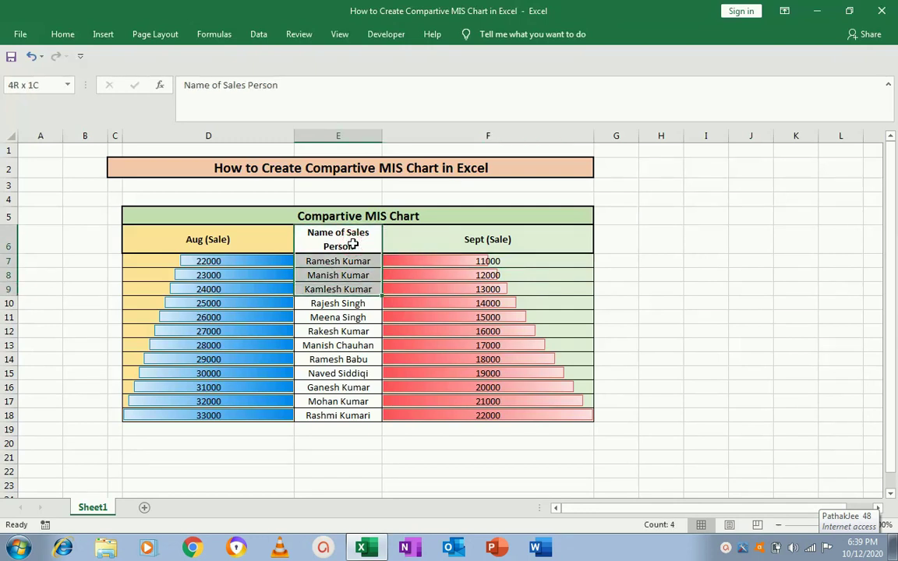
key("shift+Down")
key("shift+Down")
key("shift+Down")
key("shift+Down")
key("shift+Down")
key("shift+Down")
key("shift+Down")
key("shift+Down")
key("ctrl+c")
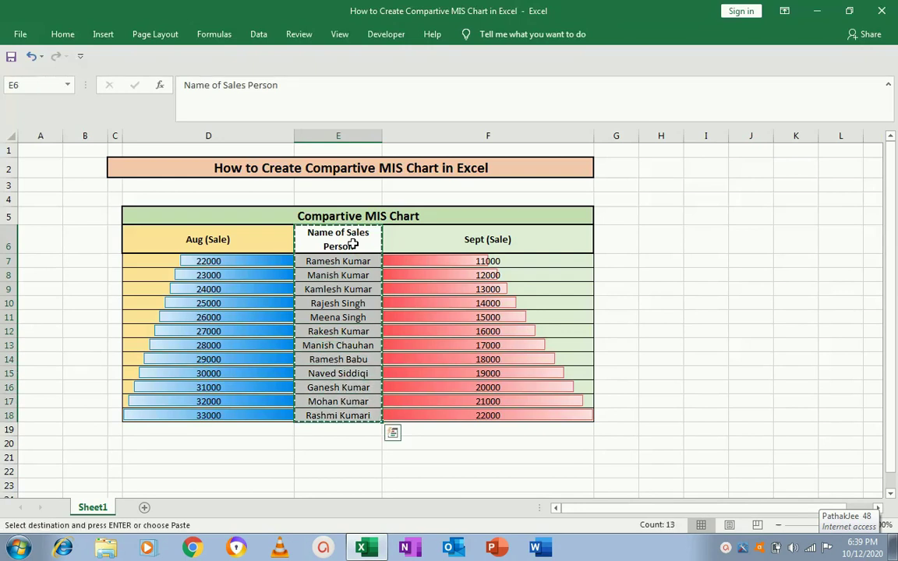
Step: Paste the salesperson names into a new Sheet2 at H5 and AutoFit column H
left_click(145, 508)
left_click(345, 208)
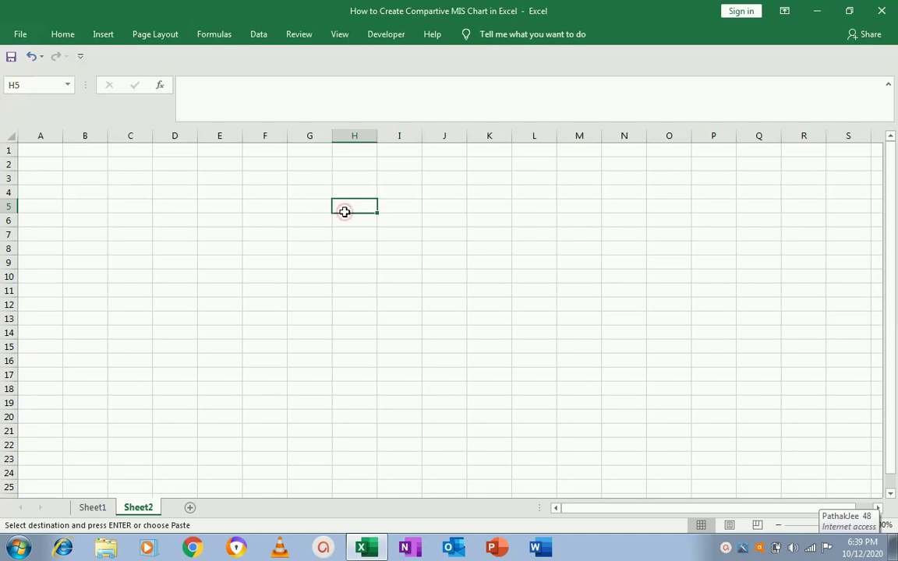
key("ctrl+v")
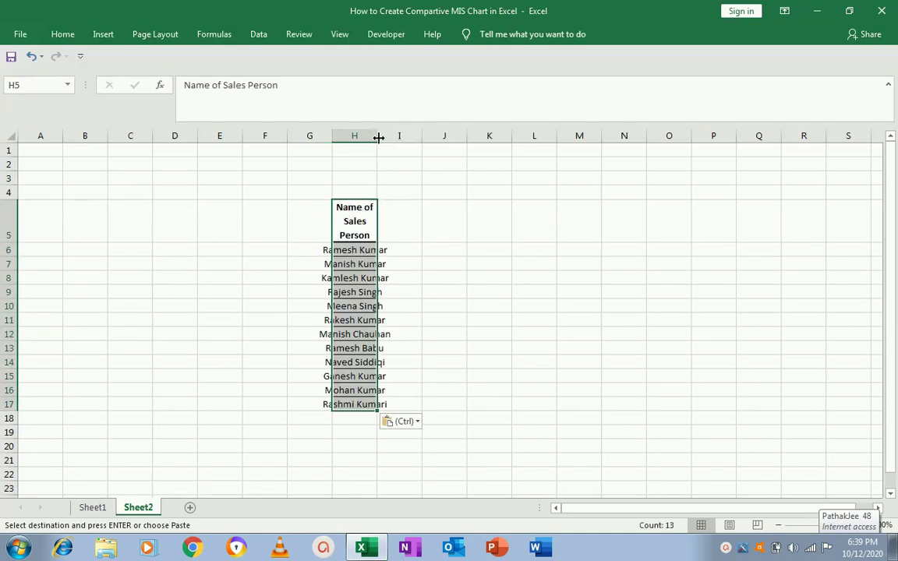
double_click(377, 137)
Step: Add the headers Jan in G5 and Feb in I5
left_click(435, 210)
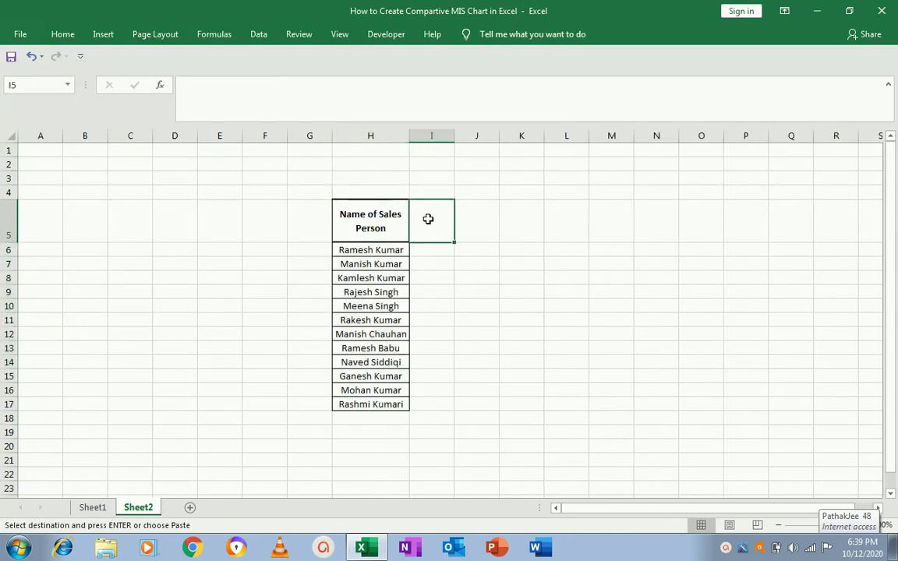
key("Left")
key("Left")
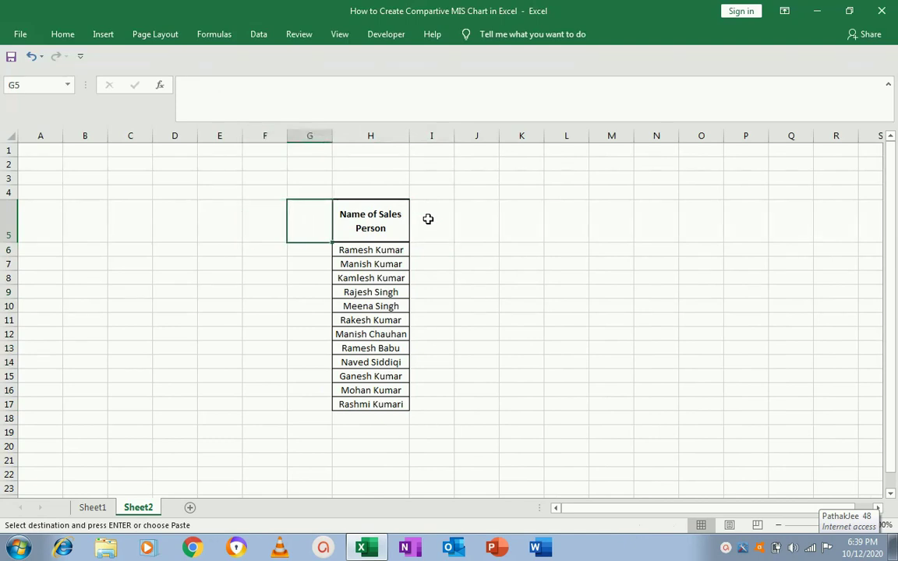
type("Jan")
key("Right")
key("Right")
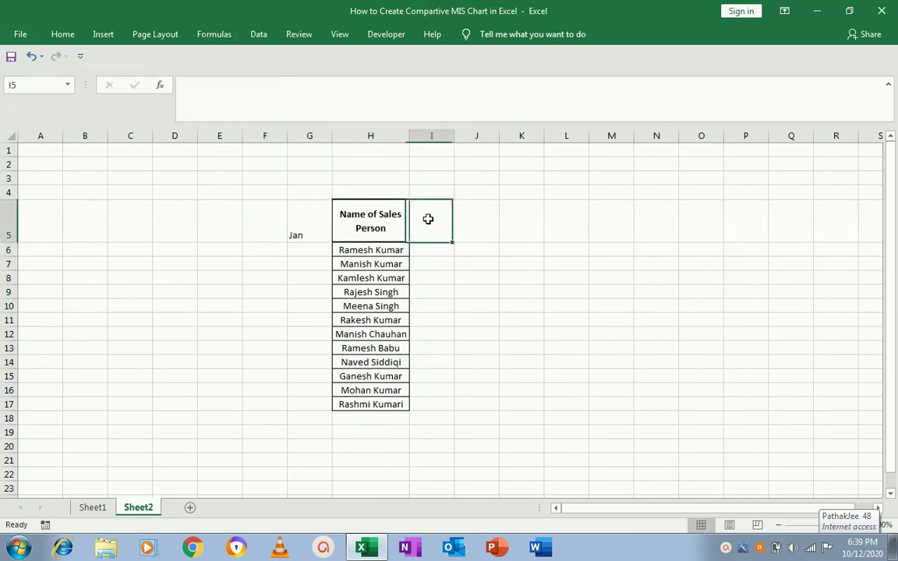
type("Feb")
key("Return")
Step: Fill the Jan column from 20000 and 21000 down to 31000
key("Left")
key("Left")
type("1")
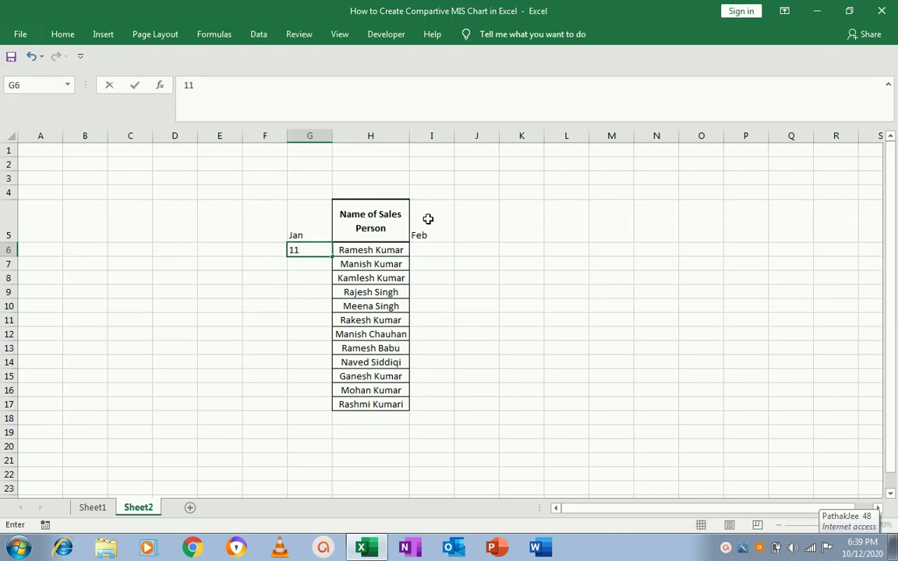
type("000")
key("Escape")
type("2000")
type("0")
key("Return")
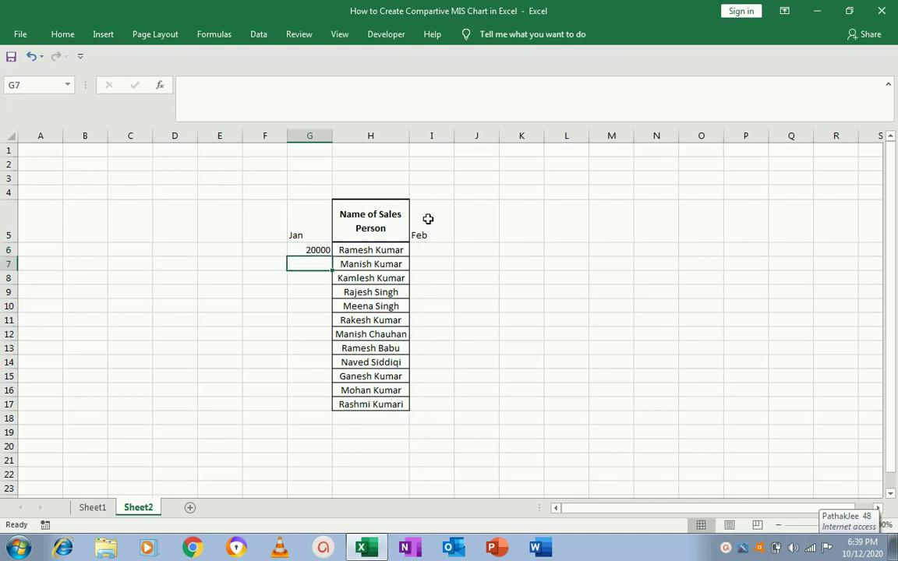
type("2")
type("1")
key("Return")
key("Up")
key("Up")
key("shift+Down")
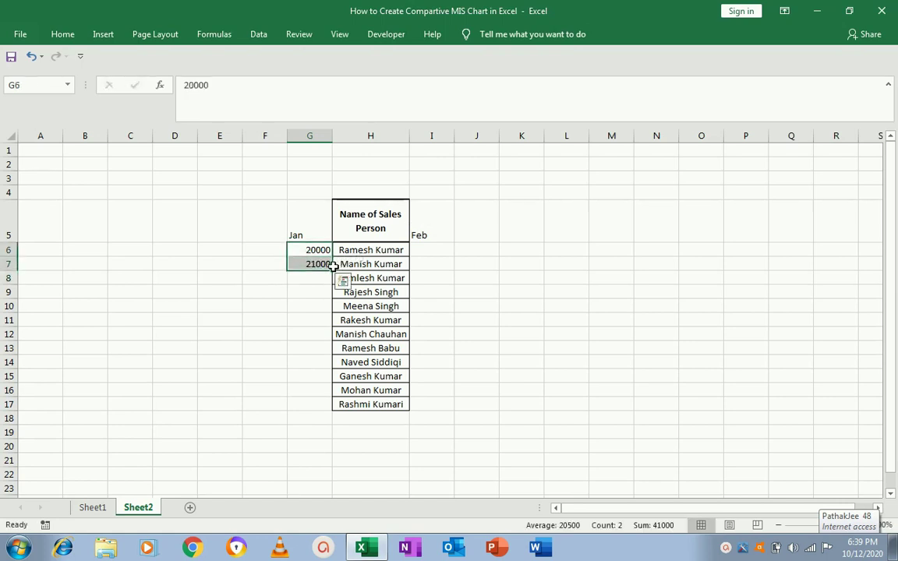
left_click_drag(332, 271, 312, 411)
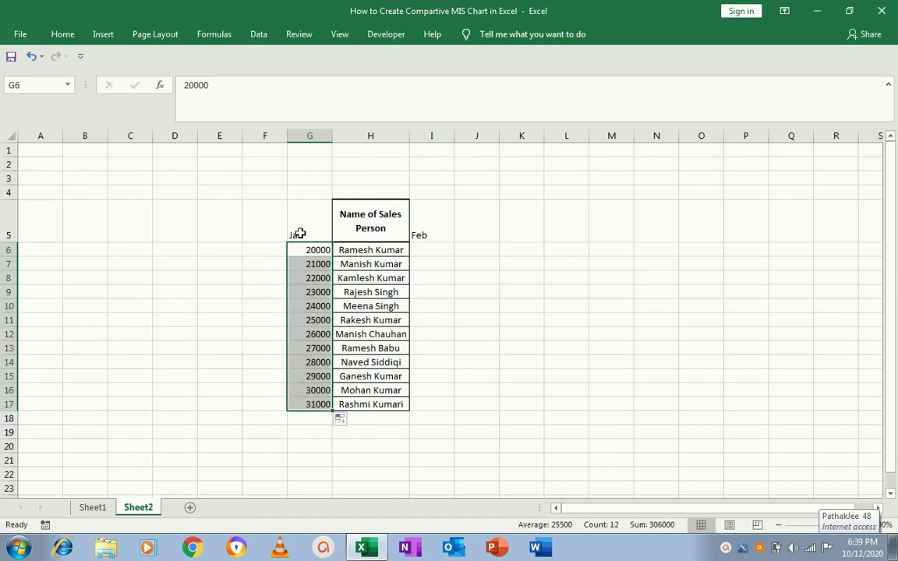
left_click(435, 255)
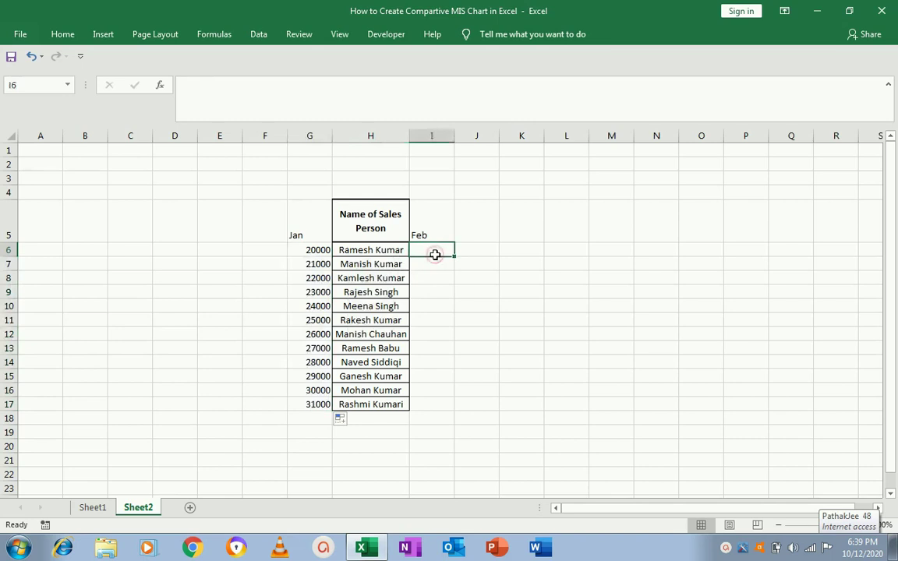
Step: Fill the Feb column from 31000 and 32000 down to 42000
type("31")
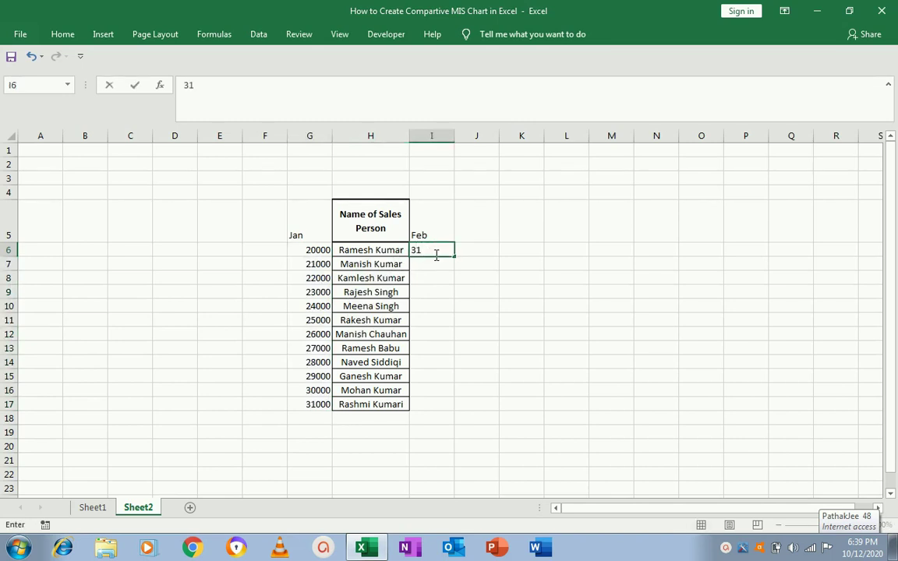
type("000")
key("Return")
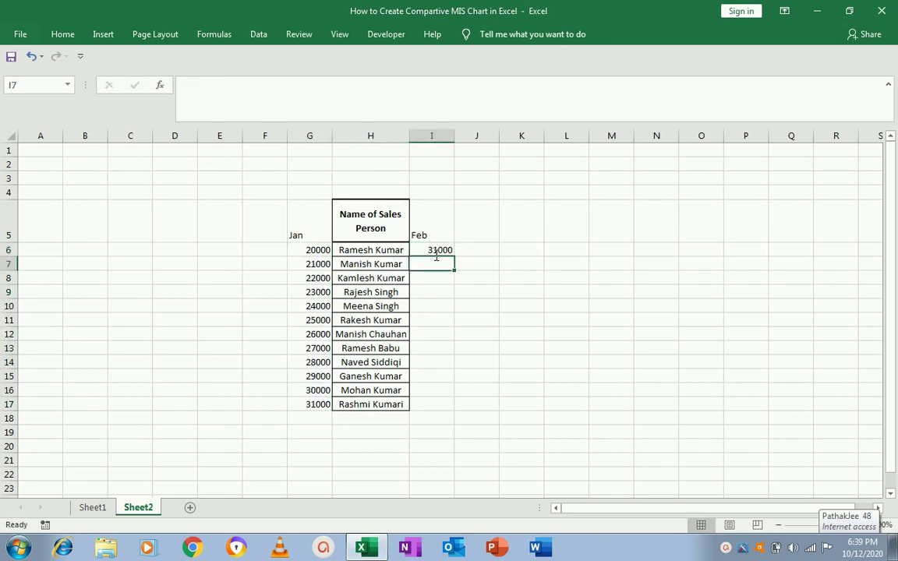
type("3200")
key("ctrl+Return")
left_click_drag(435, 254, 440, 408)
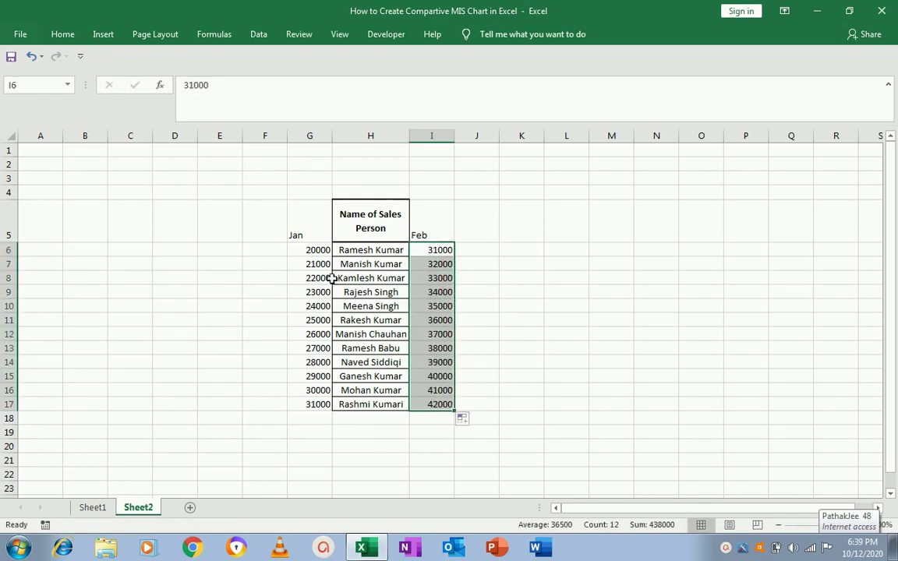
Step: Centre and middle-align the G5:I17 table and give every cell All Borders
left_click(308, 229)
key("ctrl+shift+Right")
key("ctrl+shift+Down")
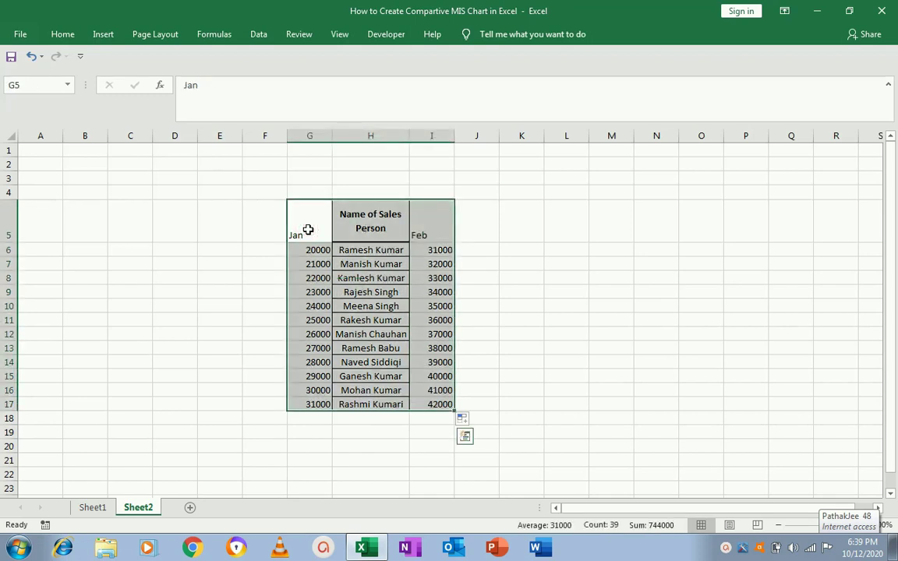
left_click(62, 34)
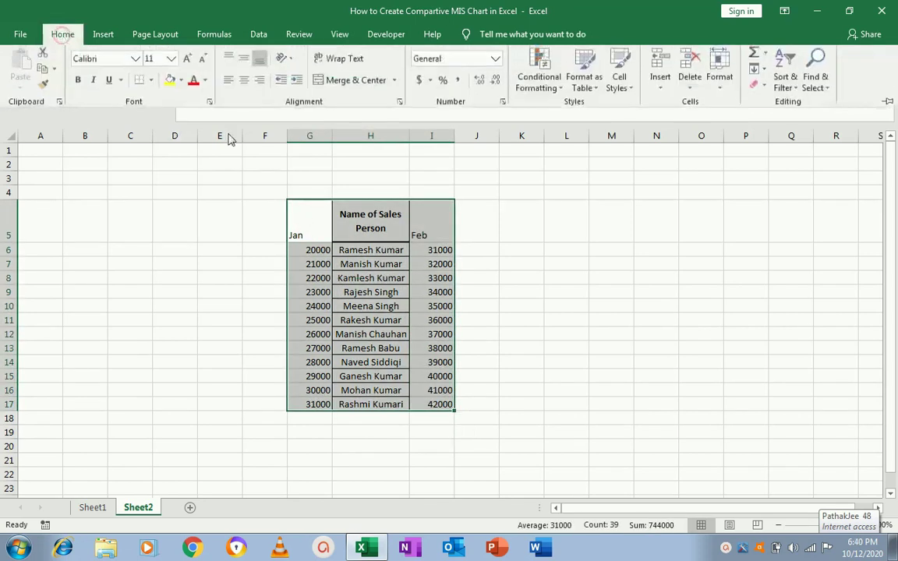
left_click(244, 81)
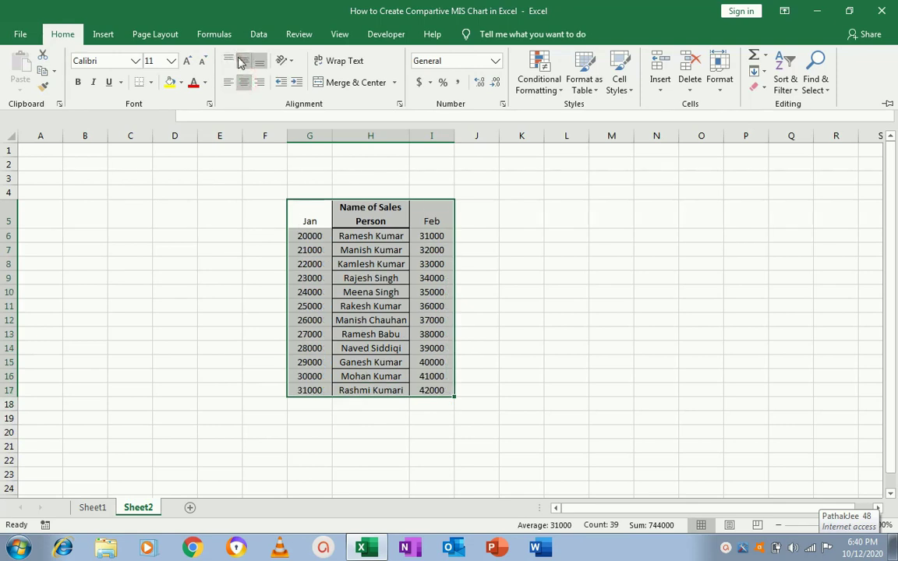
left_click(244, 60)
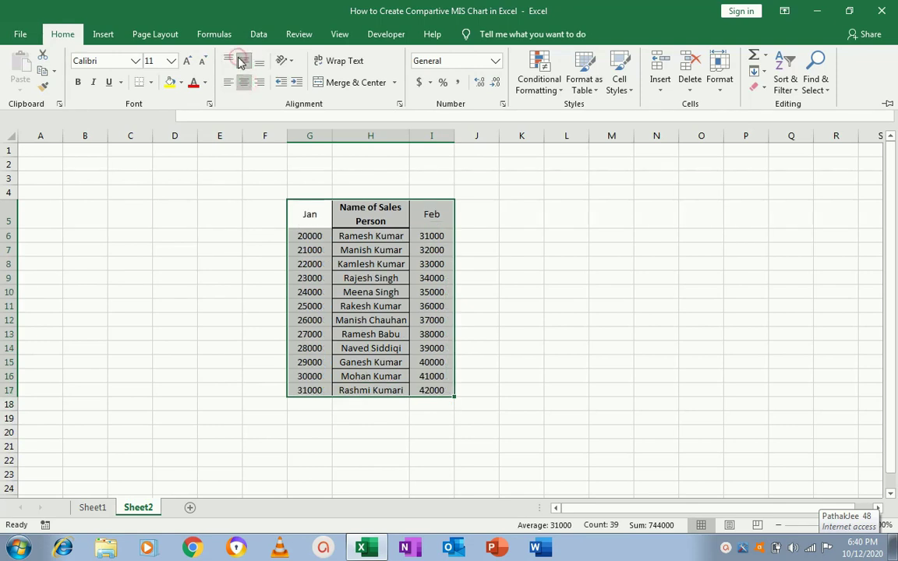
left_click(151, 82)
left_click(144, 203)
key("ctrl+F1")
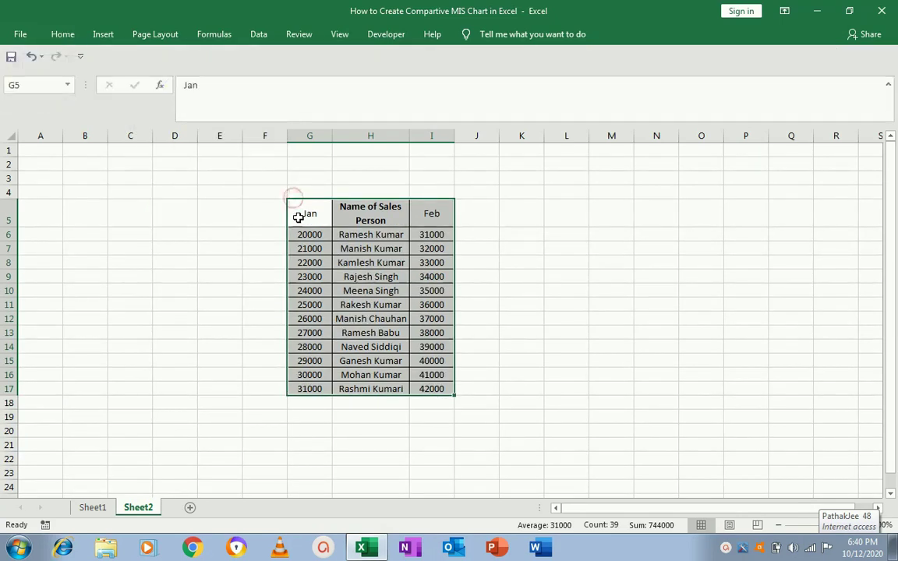
Step: Select the Jan values in G6:G17 for conditional formatting
left_click(298, 217)
key("Right")
key("Right")
key("Left")
key("Left")
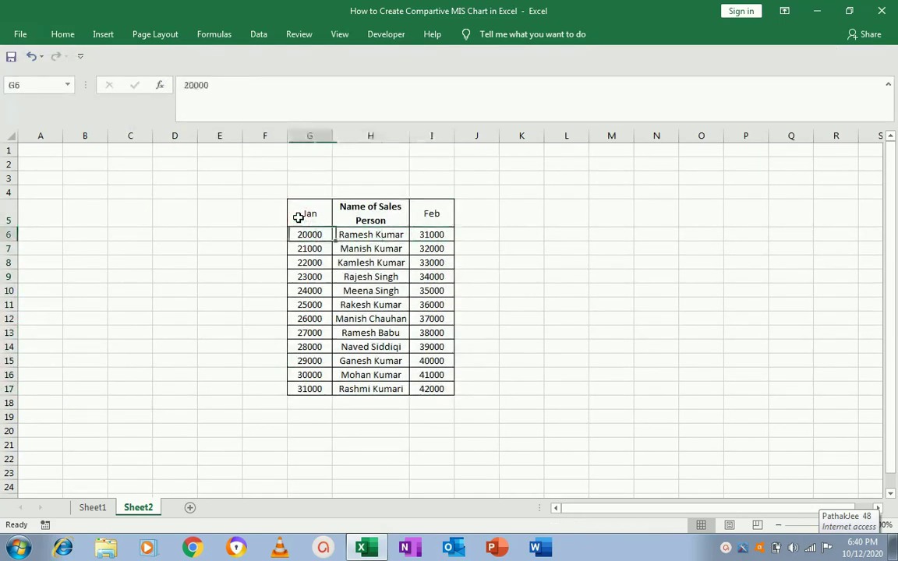
key("shift+Down")
key("shift+Down")
key("shift+Down")
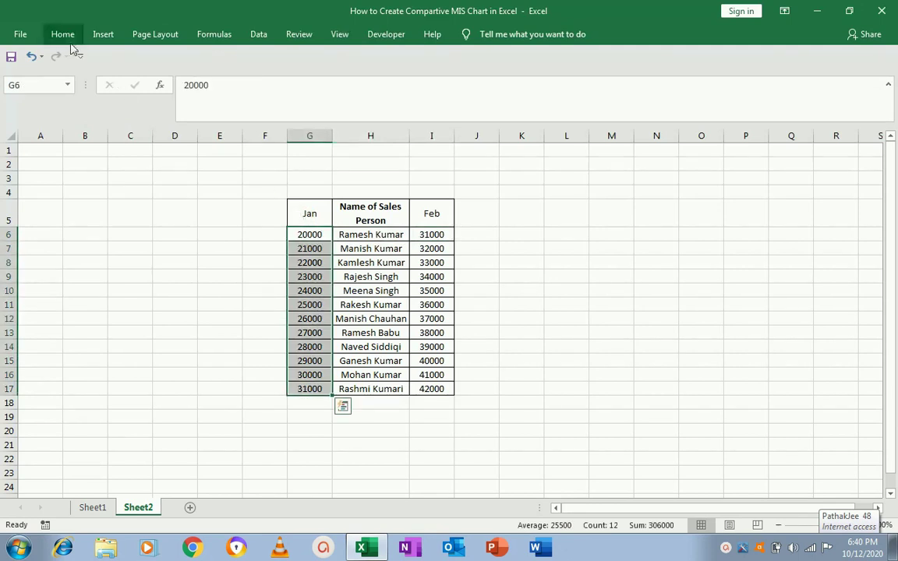
left_click(65, 38)
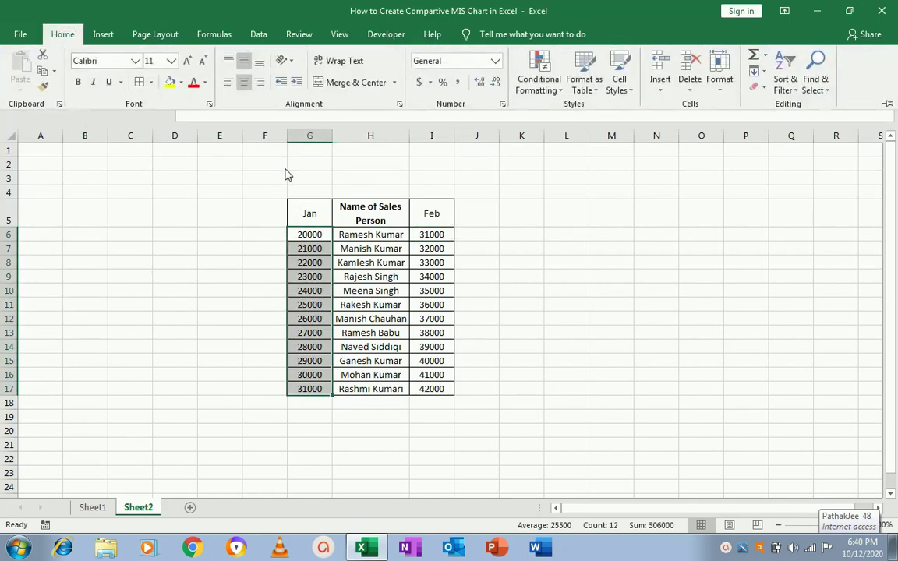
left_click(557, 94)
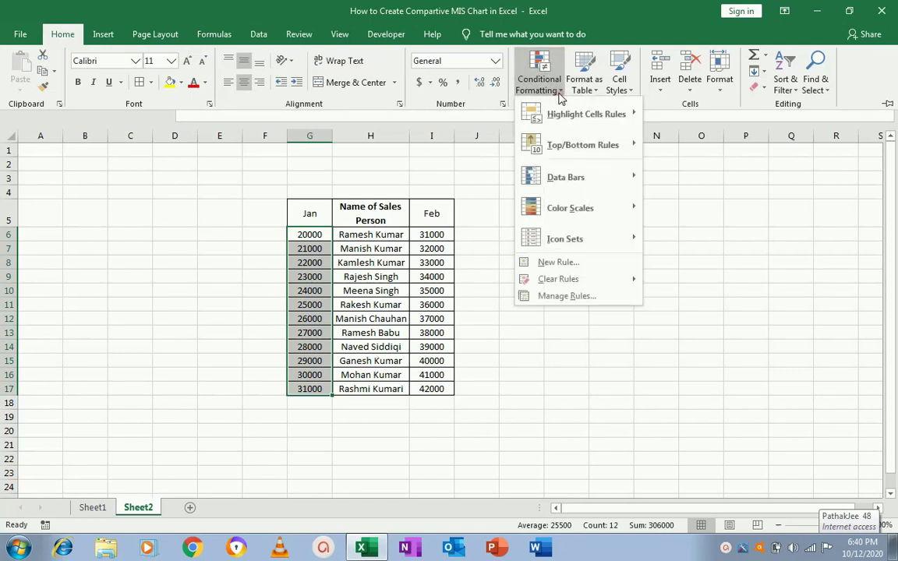
mouse_move(565, 177)
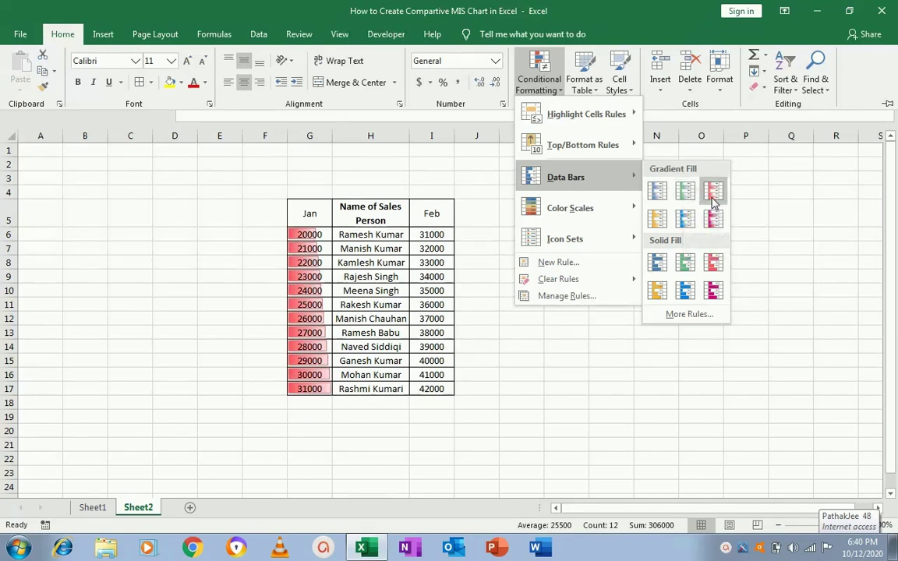
Step: Apply Blue Gradient Fill data bars to the Jan values and widen column G
left_click(682, 224)
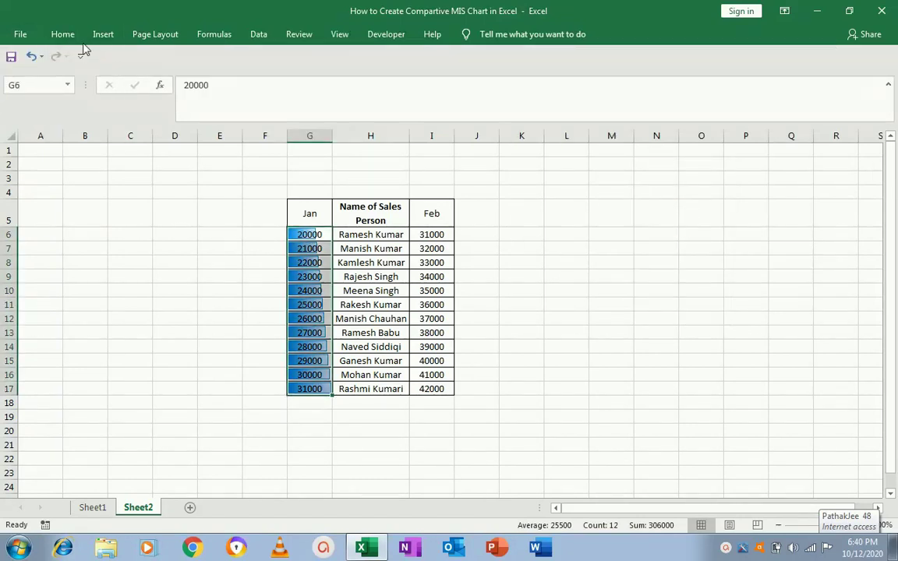
left_click_drag(331, 135, 365, 135)
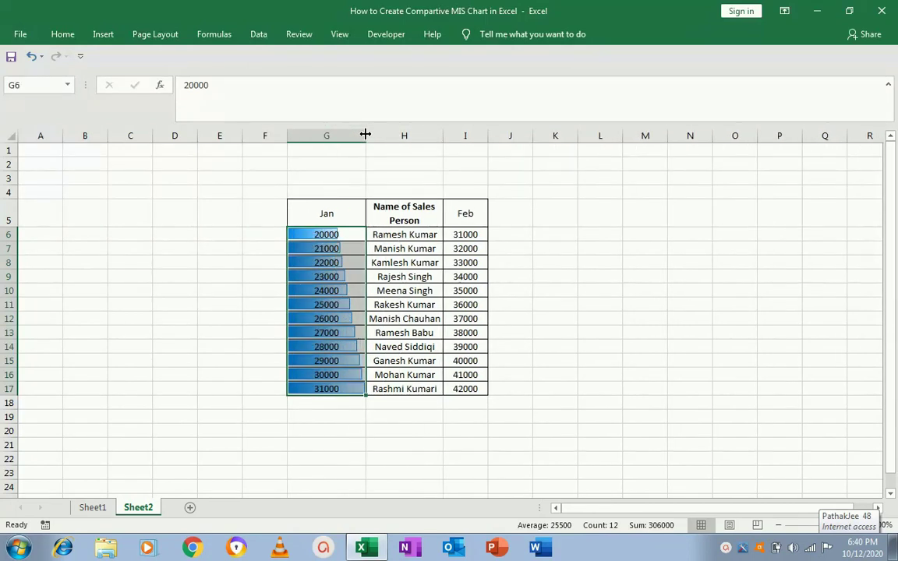
left_click_drag(365, 135, 396, 134)
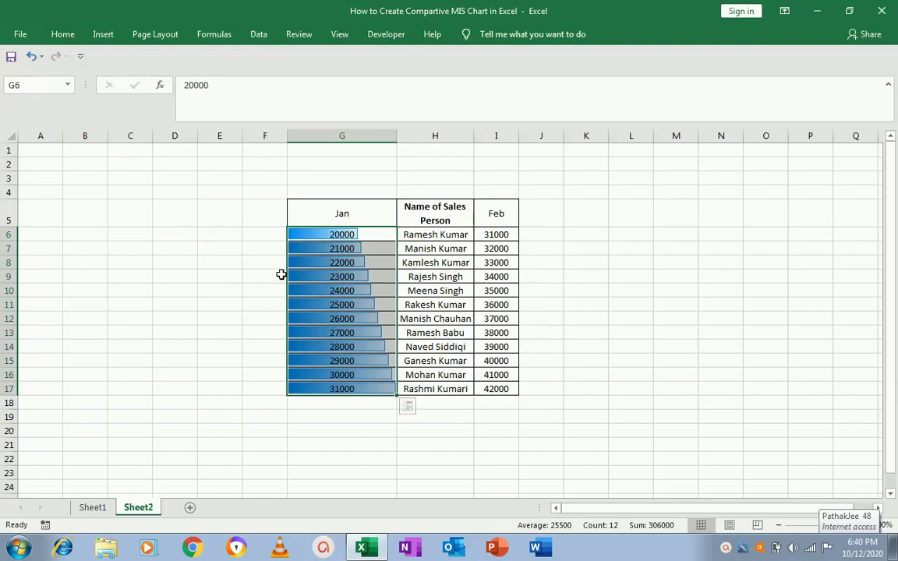
Step: Reselect the Jan values G6:G17 to edit their data bar rule
left_click(356, 243)
left_click(356, 240)
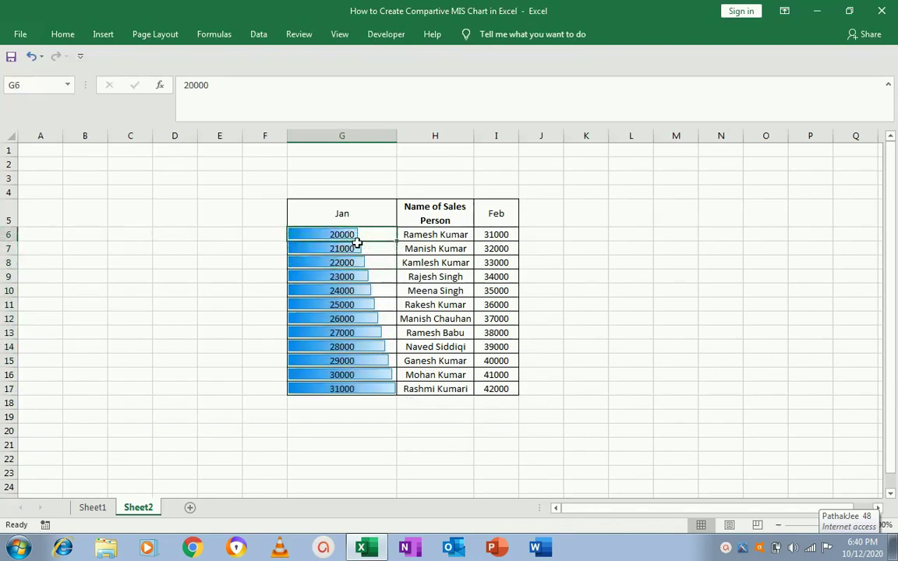
key("ctrl+shift+Down")
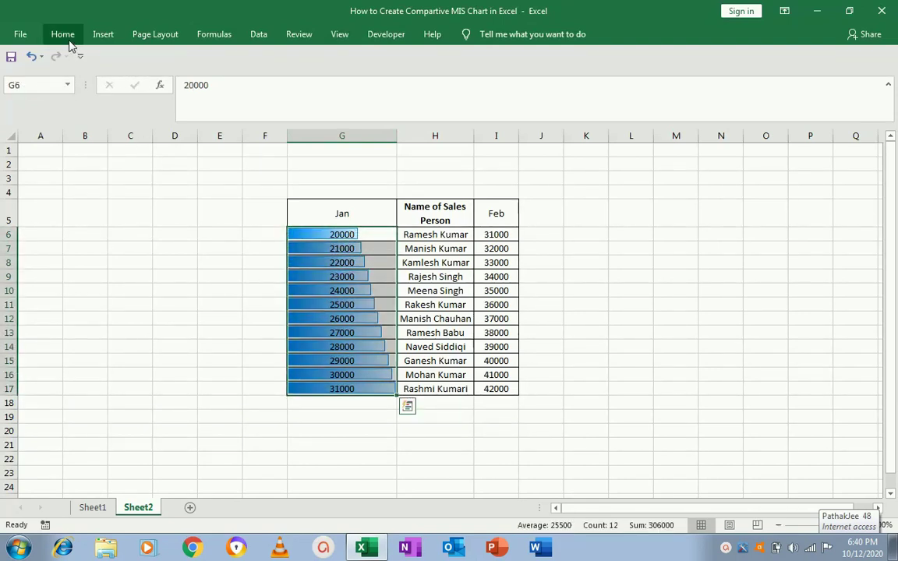
left_click(62, 34)
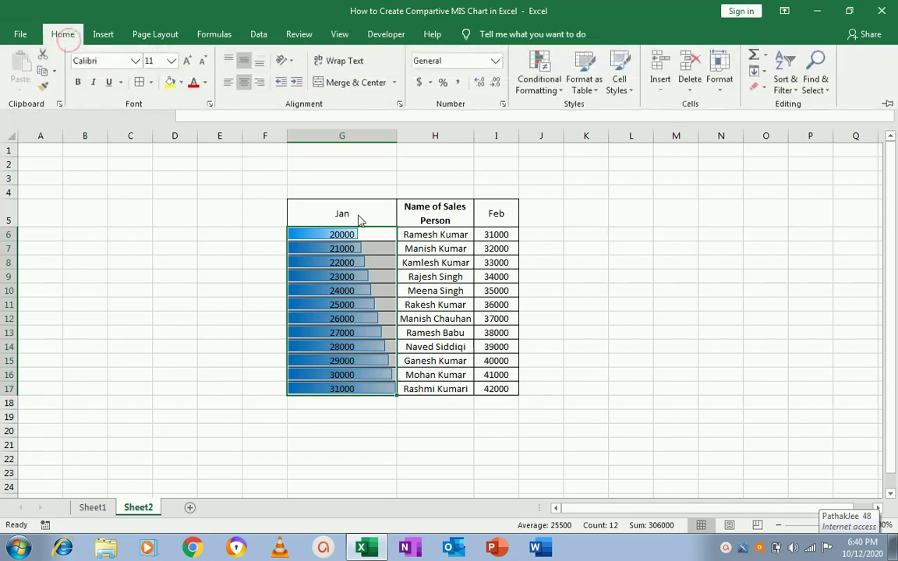
left_click(560, 95)
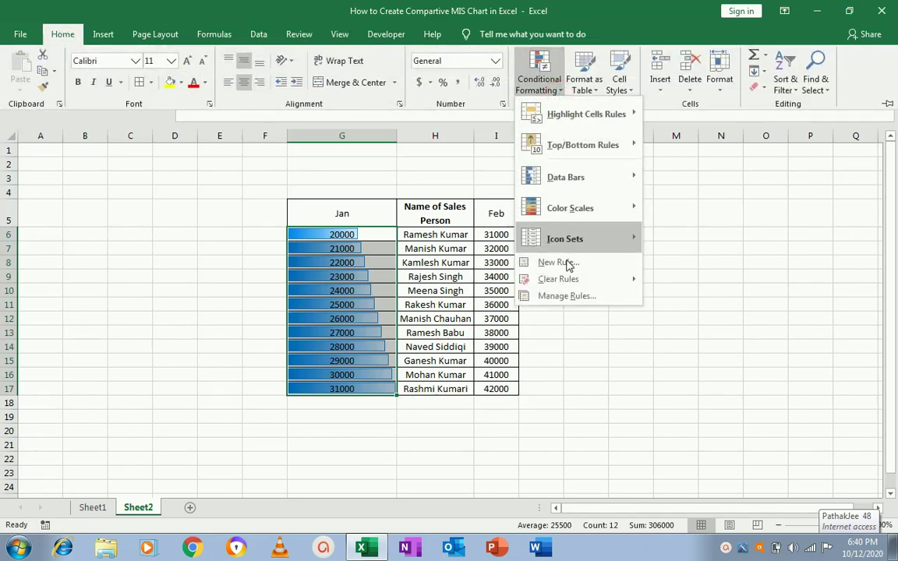
Step: Edit the Jan data bar rule to scale from Number 0 to Number 31000
left_click(555, 296)
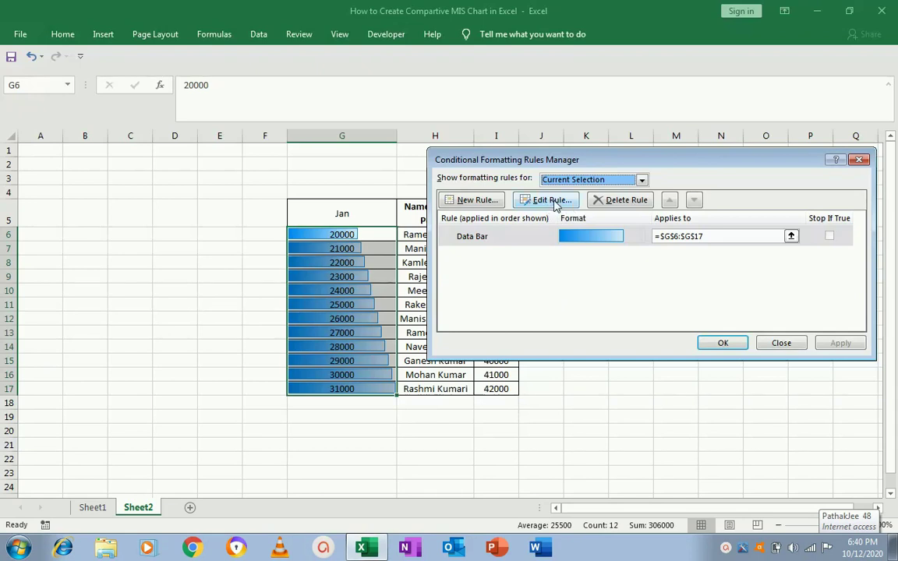
left_click(553, 200)
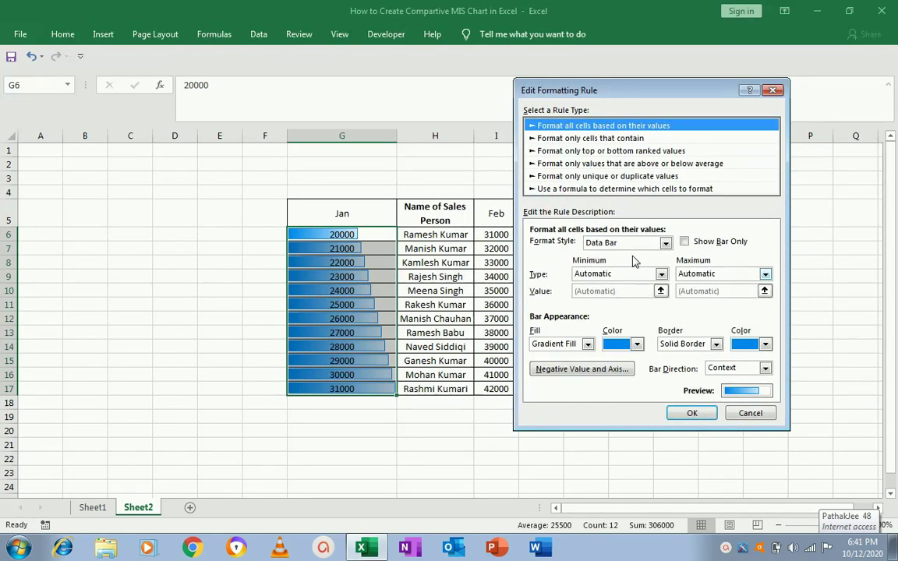
left_click(661, 273)
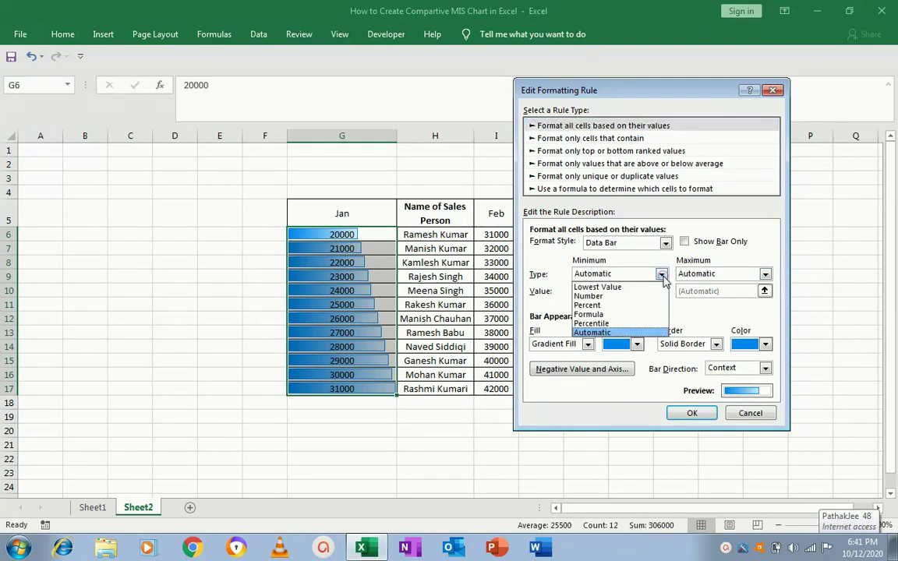
left_click(615, 296)
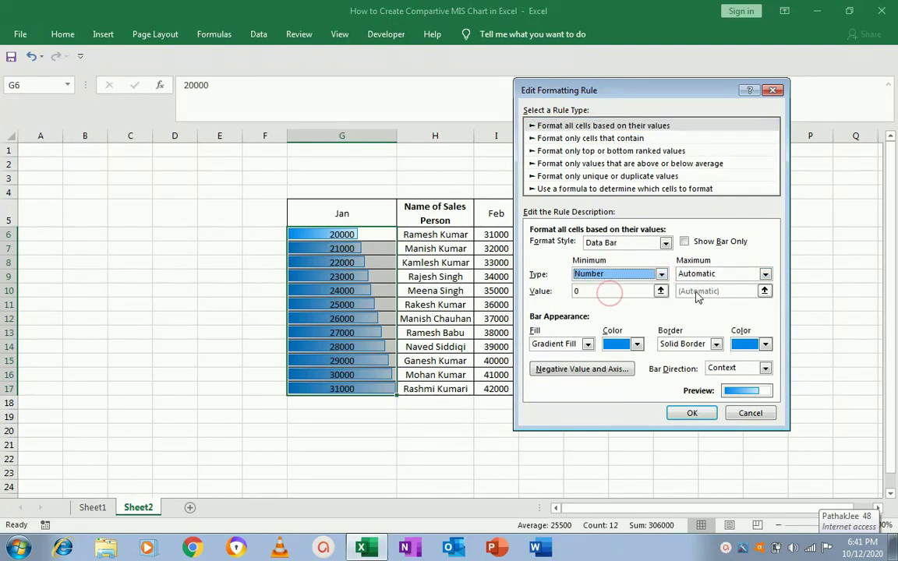
left_click(765, 274)
left_click(705, 296)
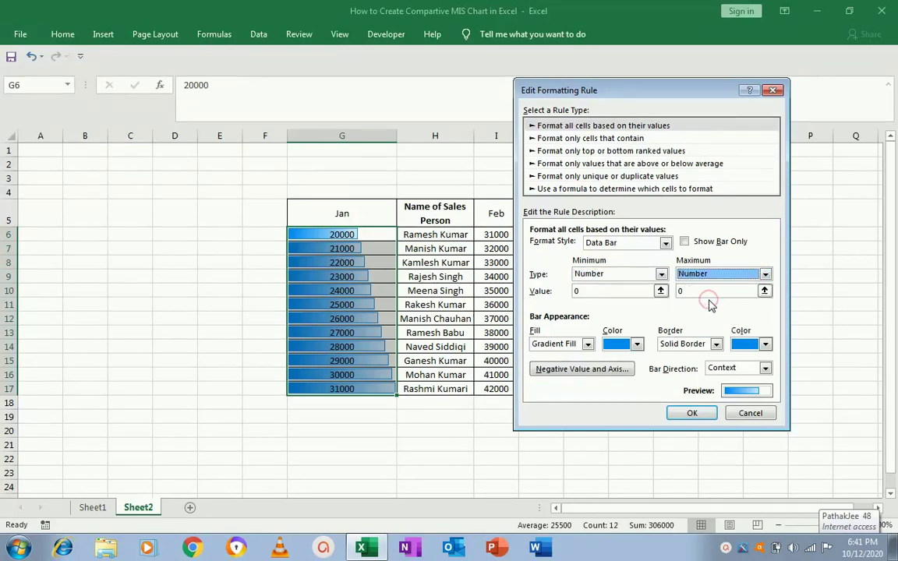
left_click(696, 294)
type("31000")
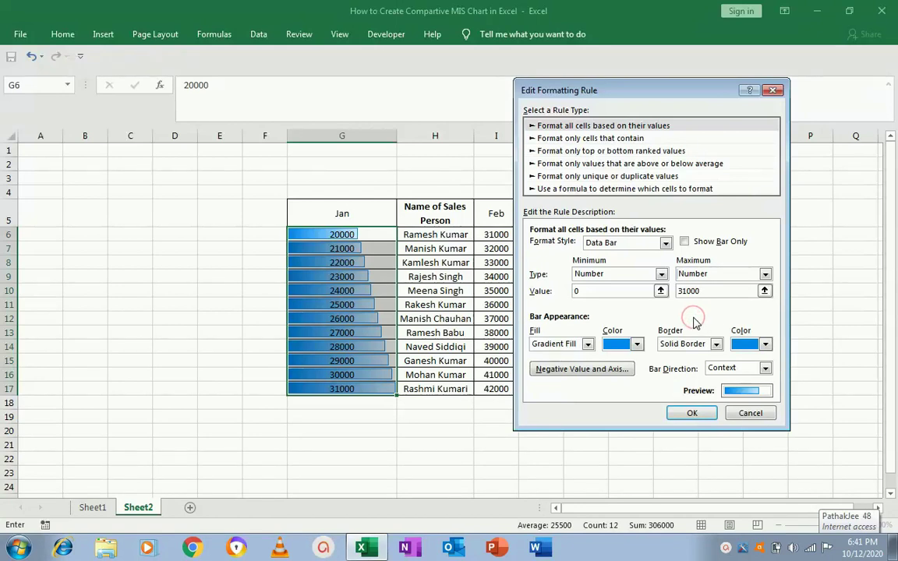
Step: Give the Jan bars a solid light peach fill with a solid border
left_click(588, 343)
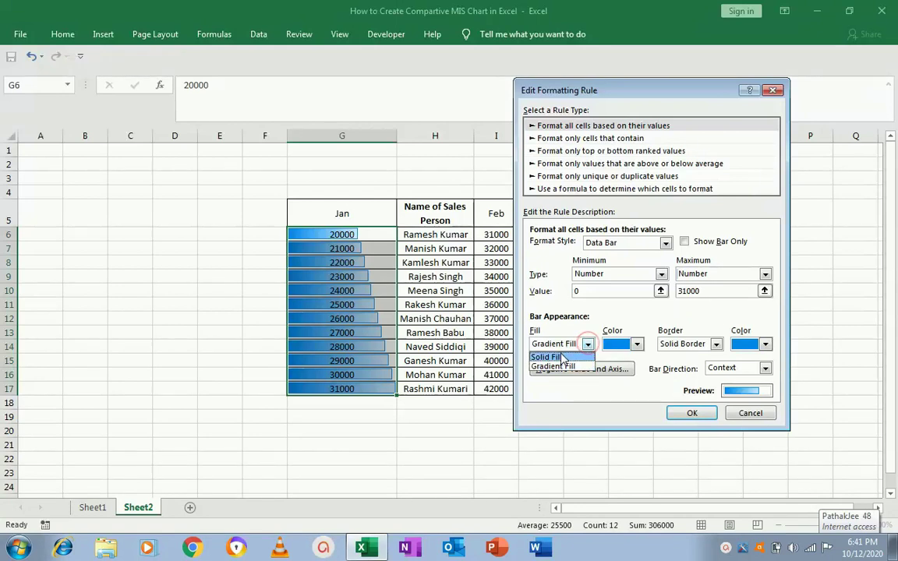
left_click(557, 358)
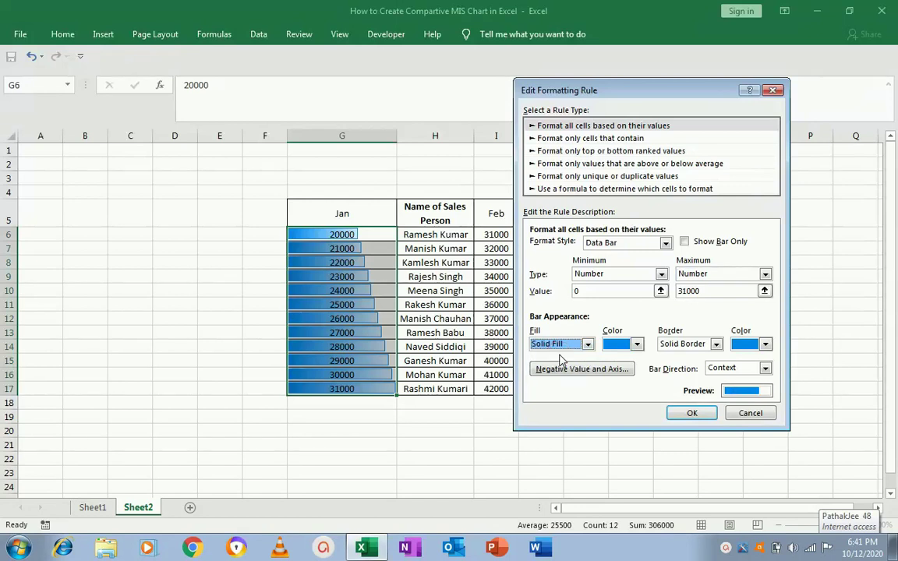
left_click(636, 344)
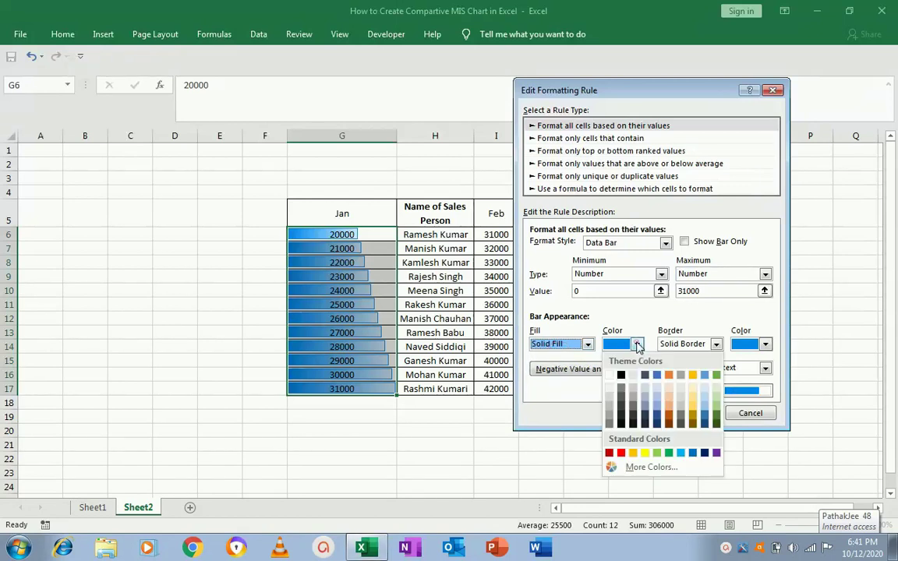
left_click(666, 389)
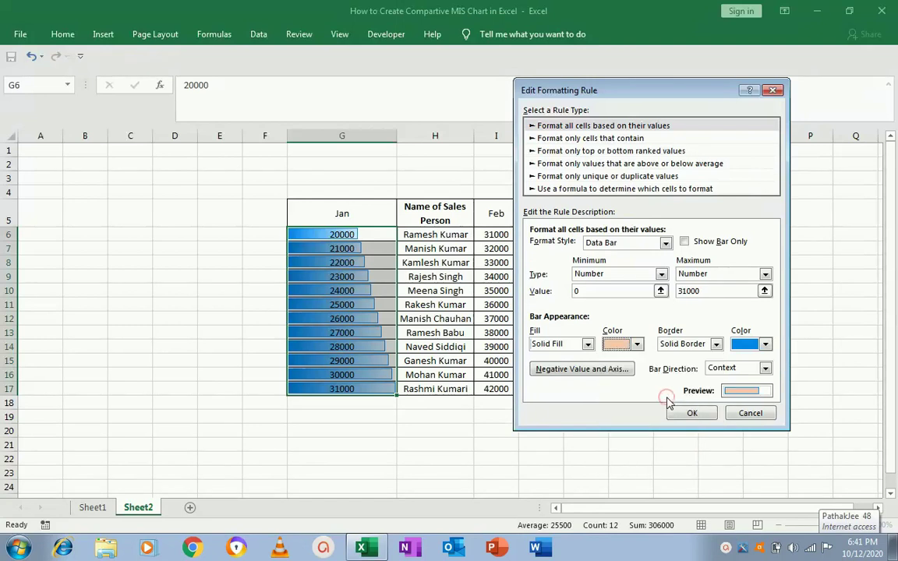
left_click(715, 344)
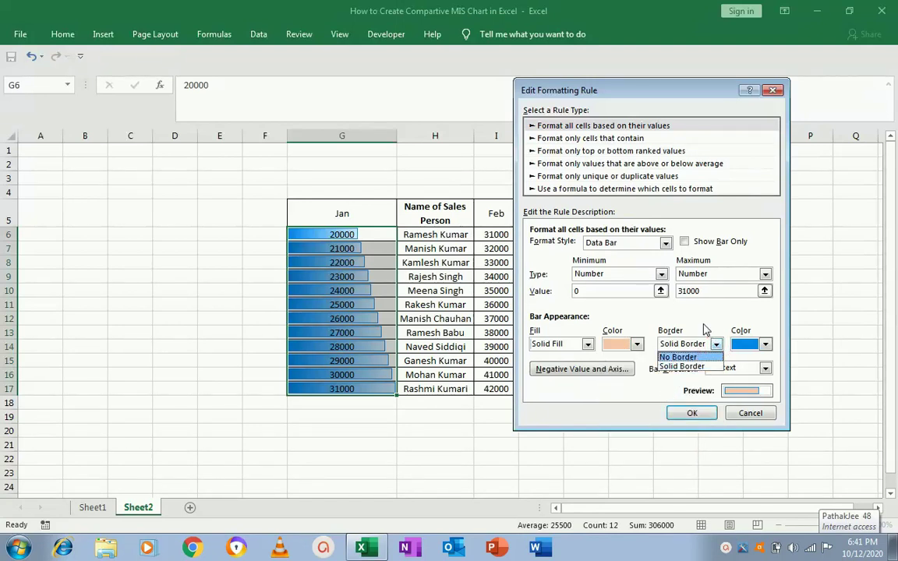
left_click(681, 366)
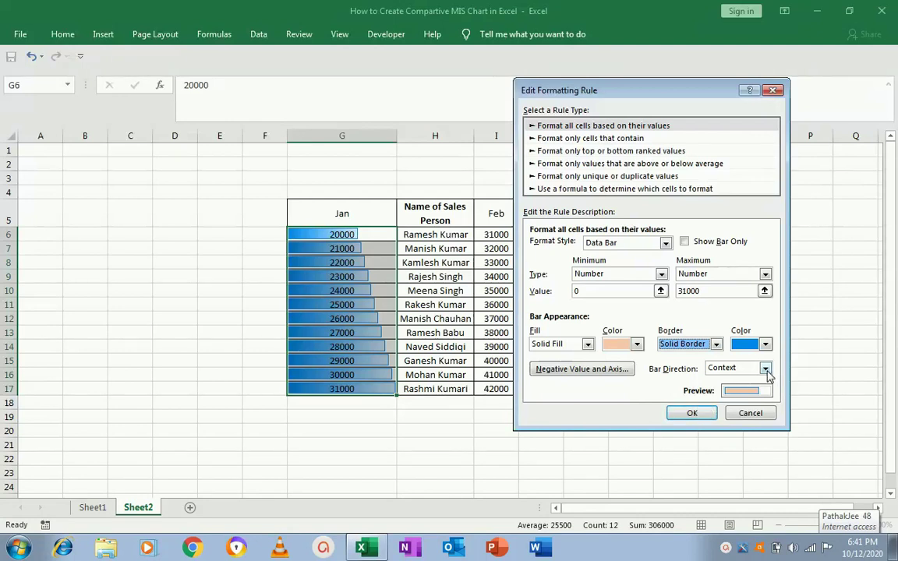
Step: Set the Jan bars to grow left-to-right and apply the edited rule
left_click(766, 371)
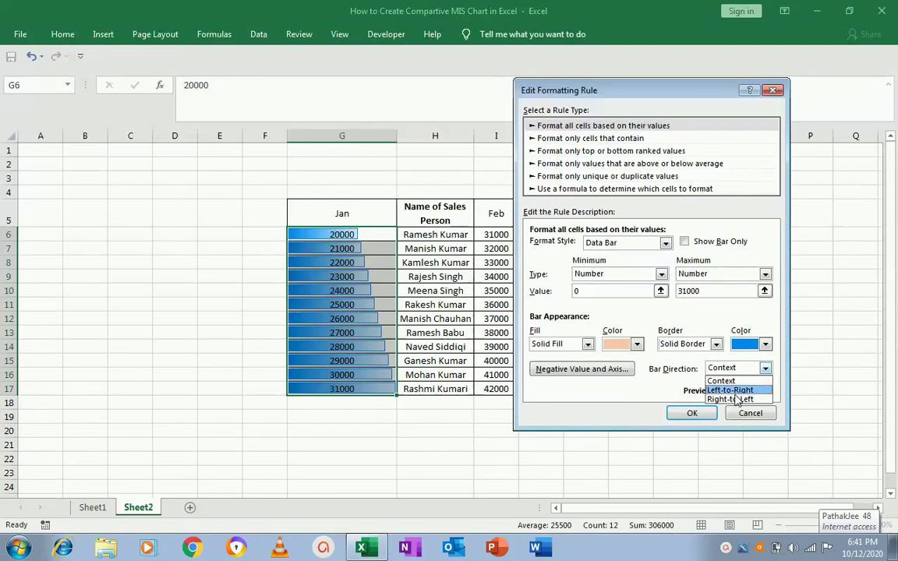
left_click(737, 391)
left_click(766, 369)
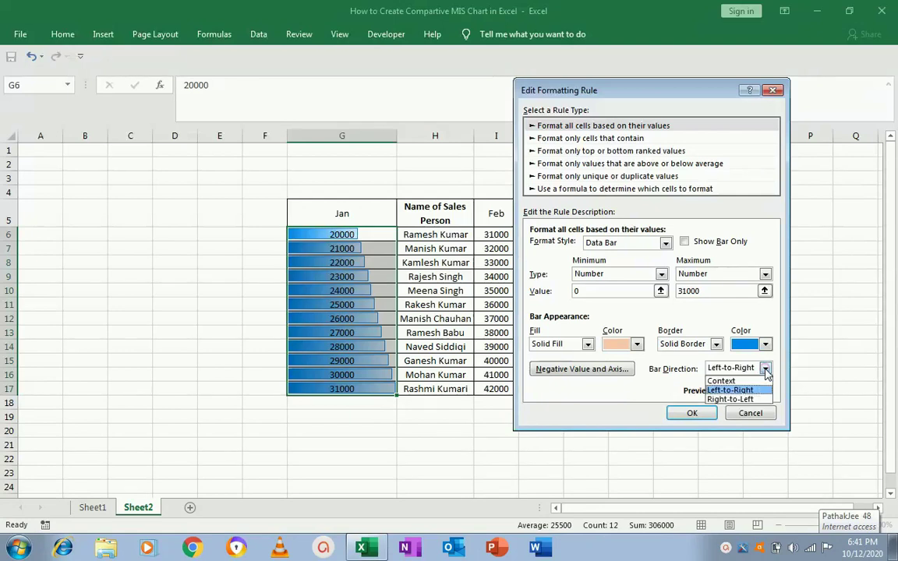
left_click(729, 389)
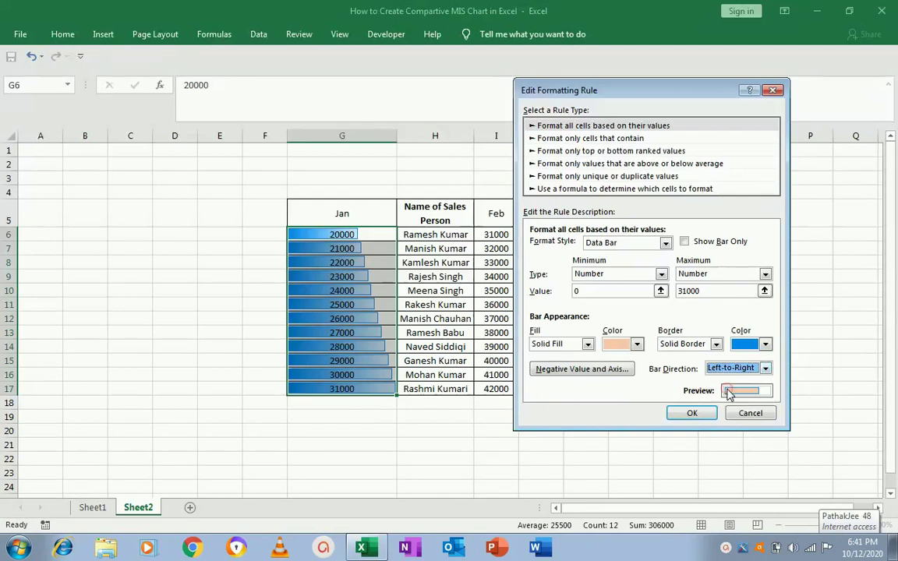
left_click(691, 413)
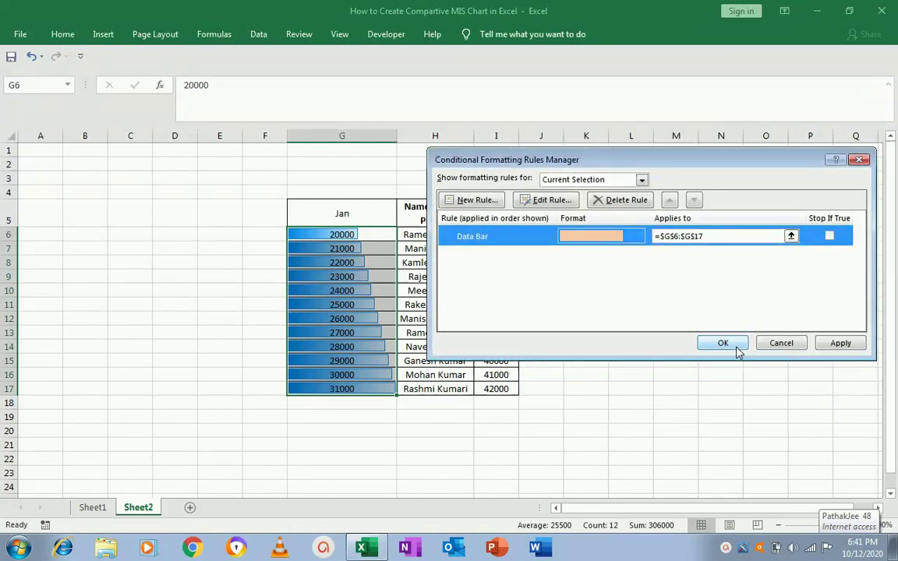
left_click(732, 346)
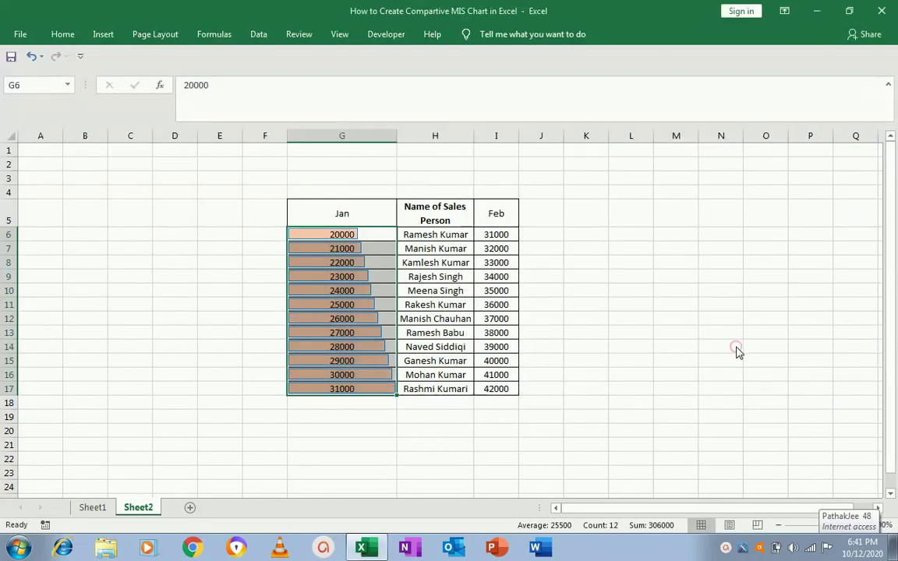
left_click(503, 235)
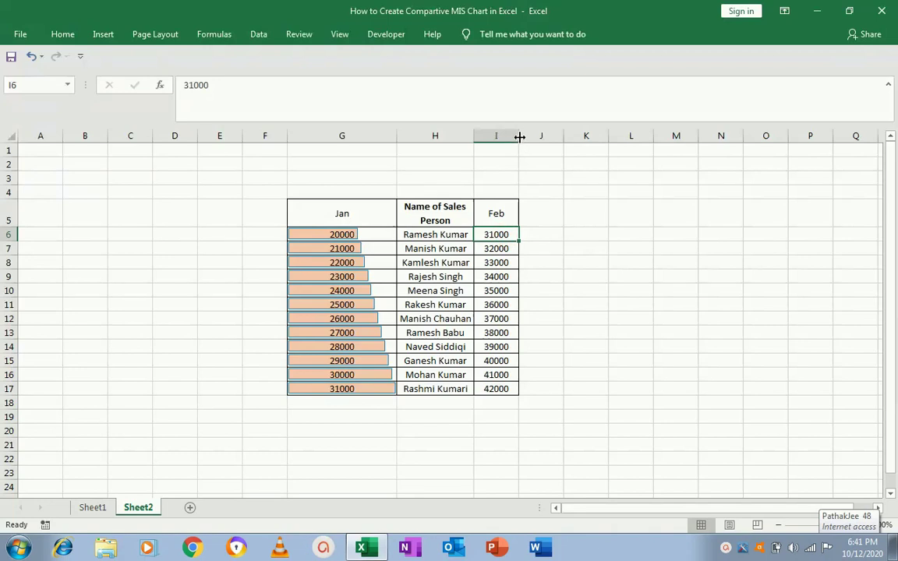
Step: Widen column I and add Blue Gradient Fill data bars to the Feb values I6:I17
left_click_drag(519, 136, 569, 137)
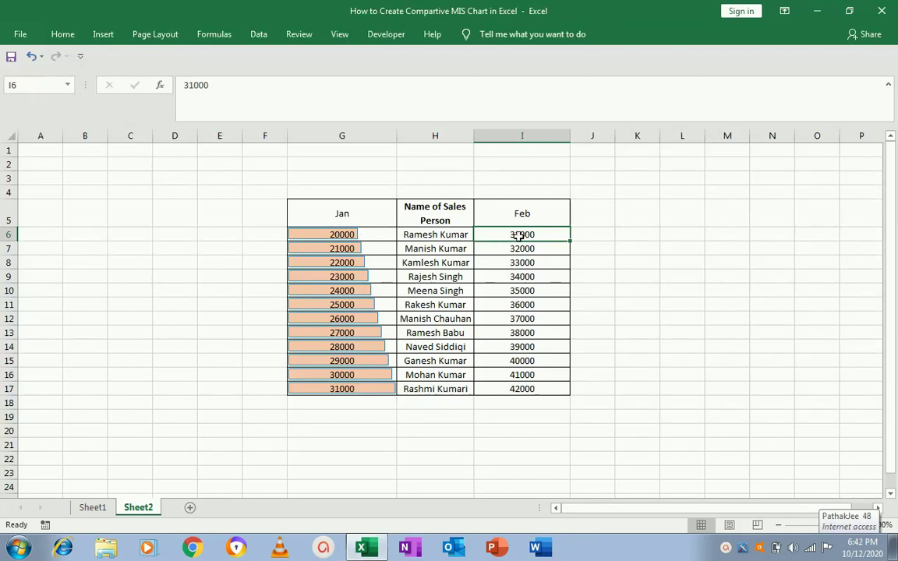
key("ctrl+shift+Down")
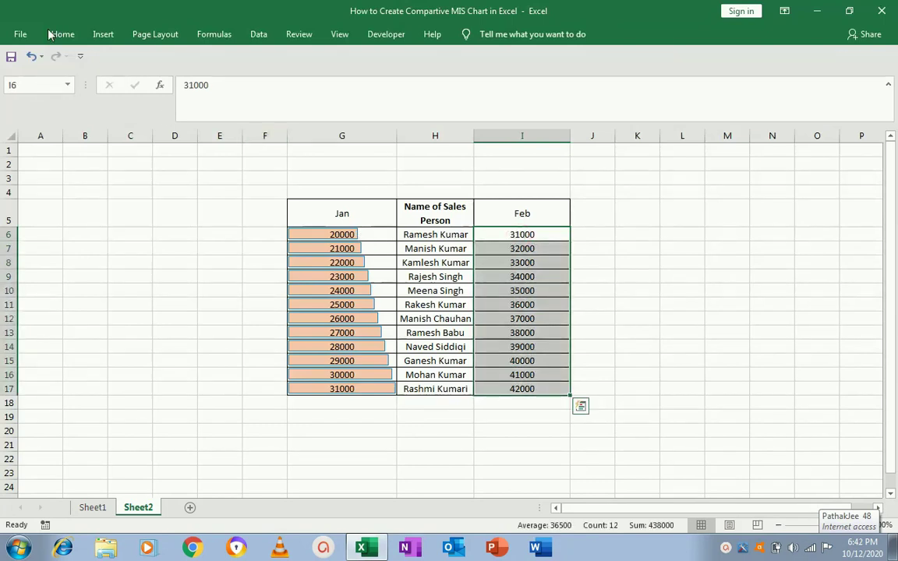
left_click(59, 36)
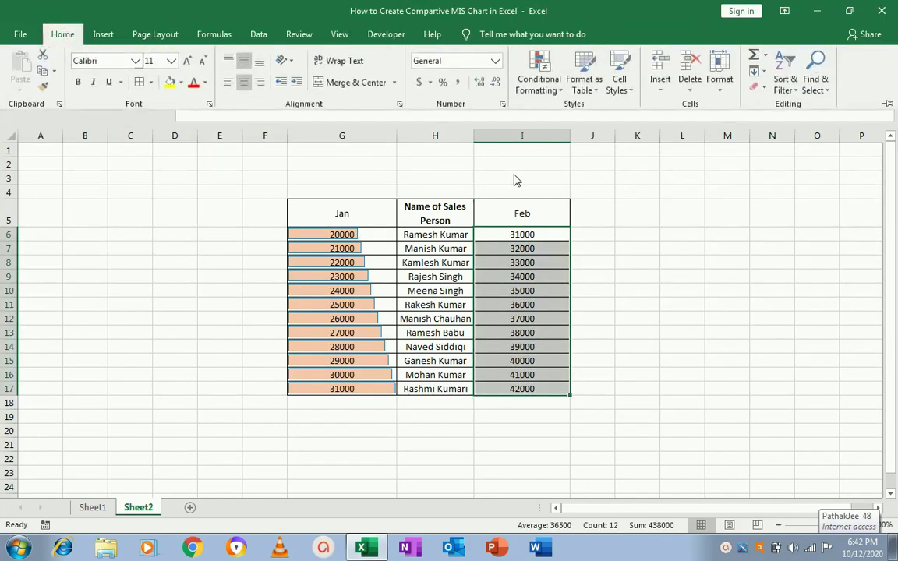
left_click(569, 90)
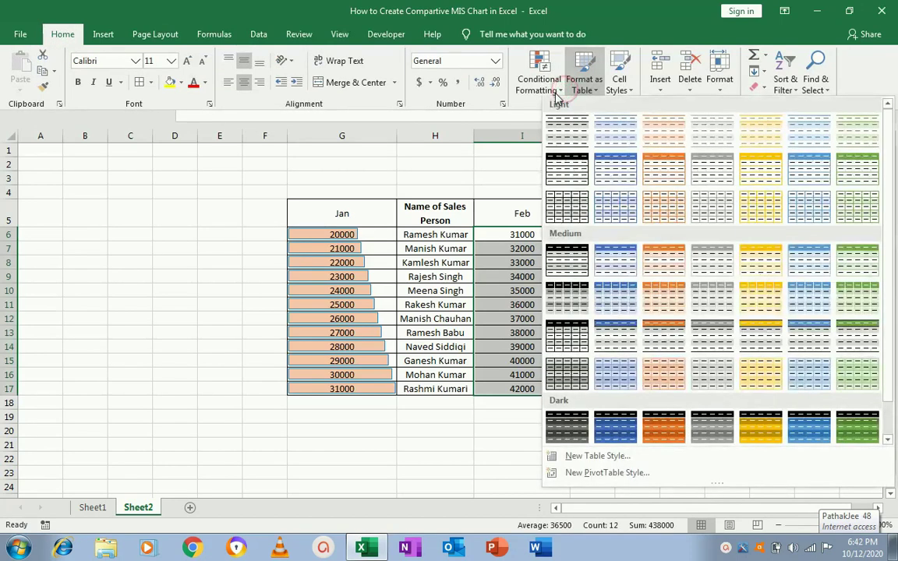
left_click(557, 92)
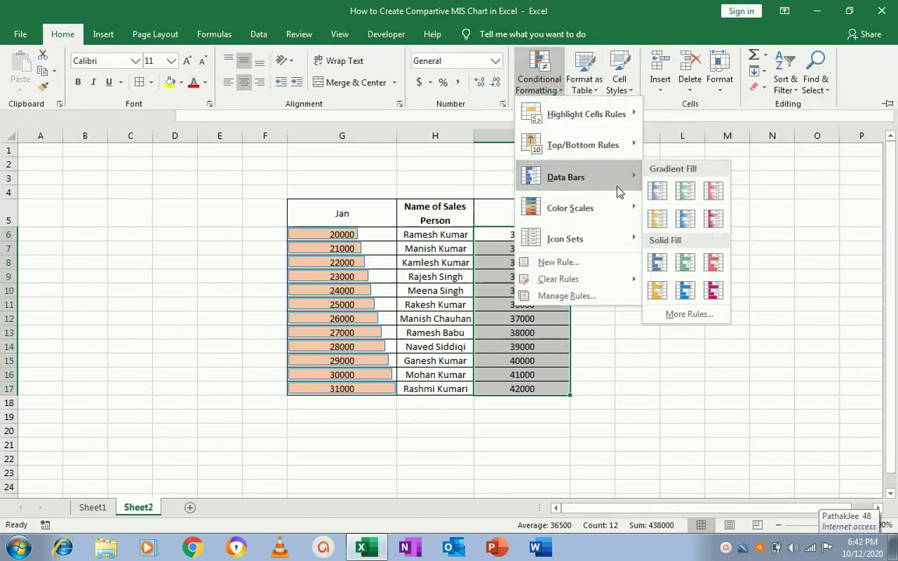
mouse_move(565, 177)
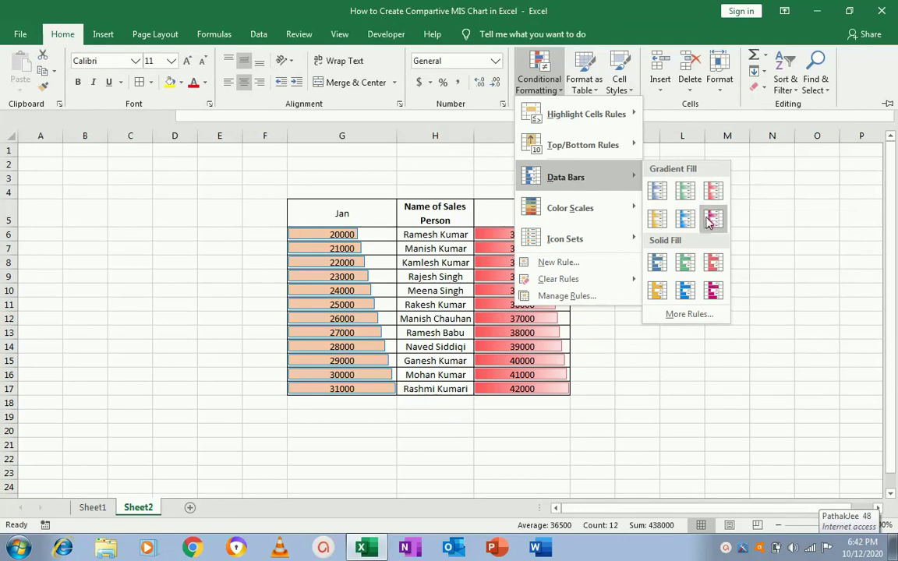
left_click(684, 223)
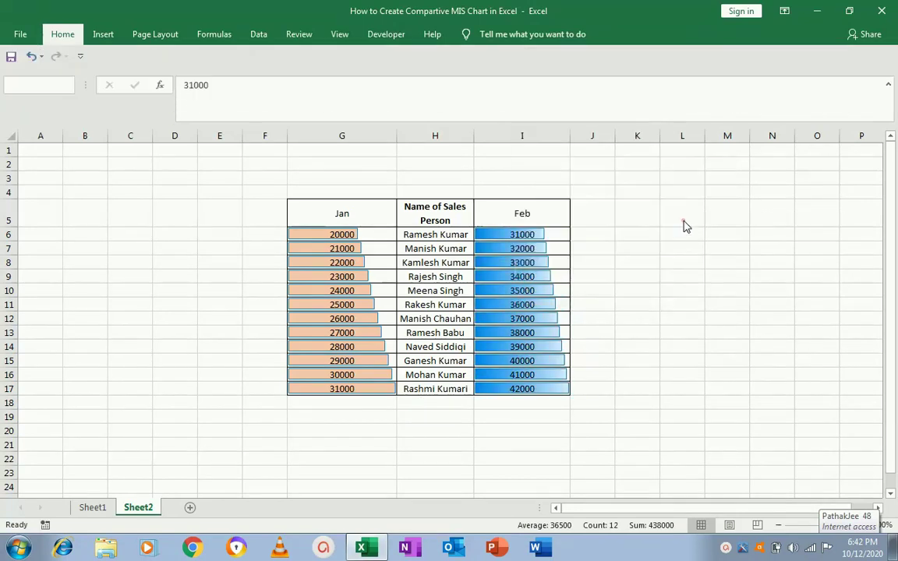
left_click(65, 36)
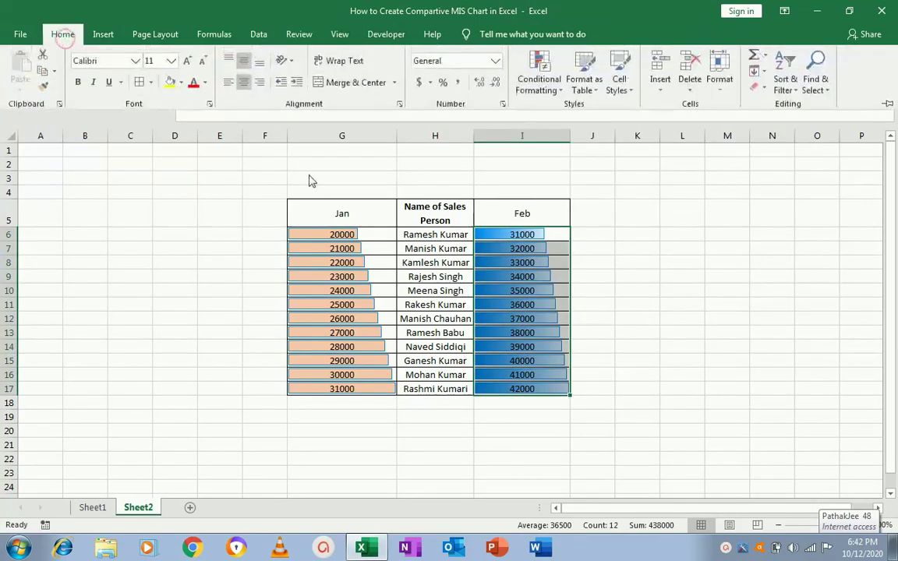
left_click(555, 92)
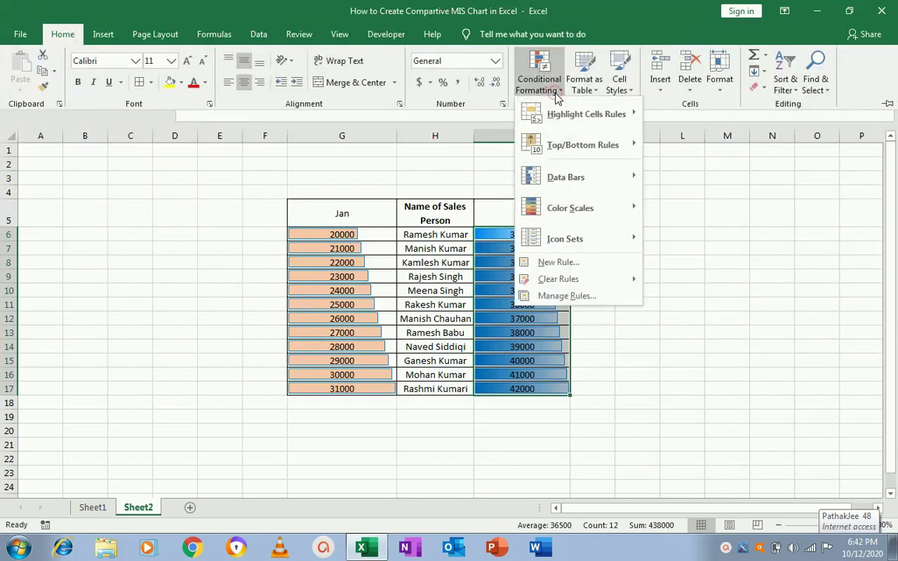
Step: Edit the Feb data bar rule to scale from Number 0 to Number 42000
left_click(561, 297)
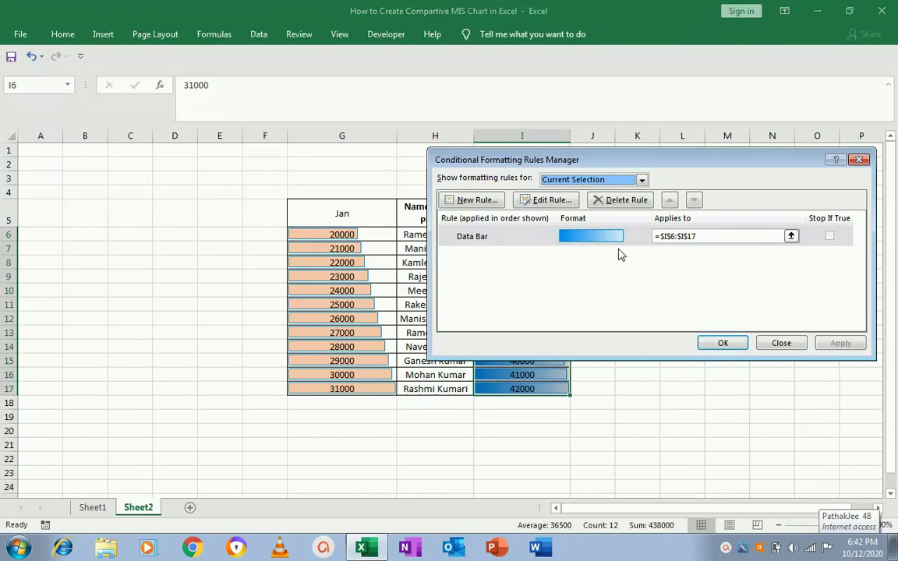
left_click(543, 201)
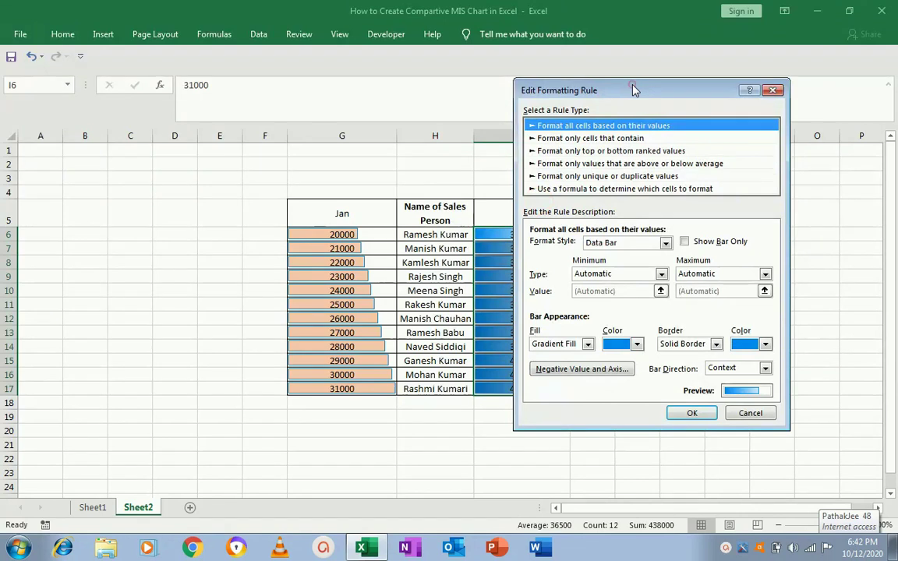
left_click_drag(633, 90, 187, 98)
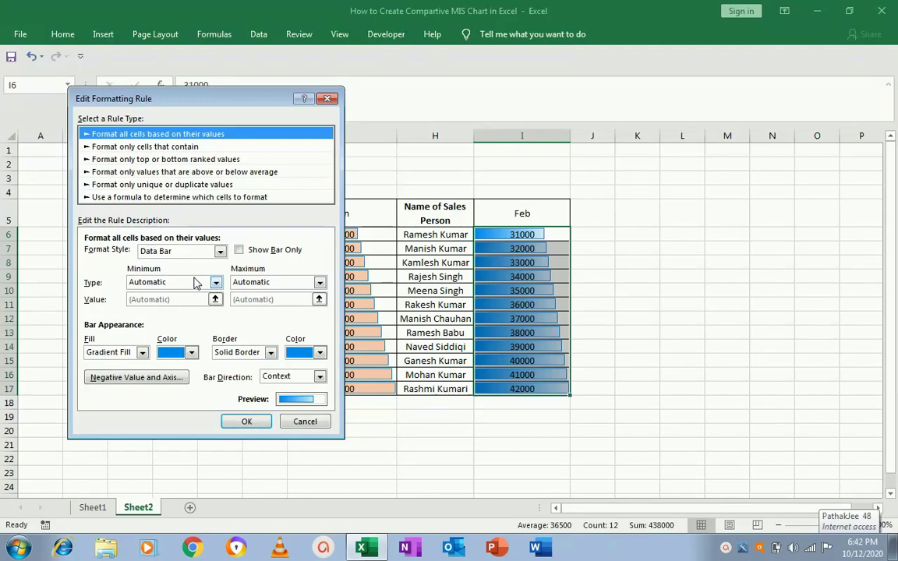
left_click(214, 282)
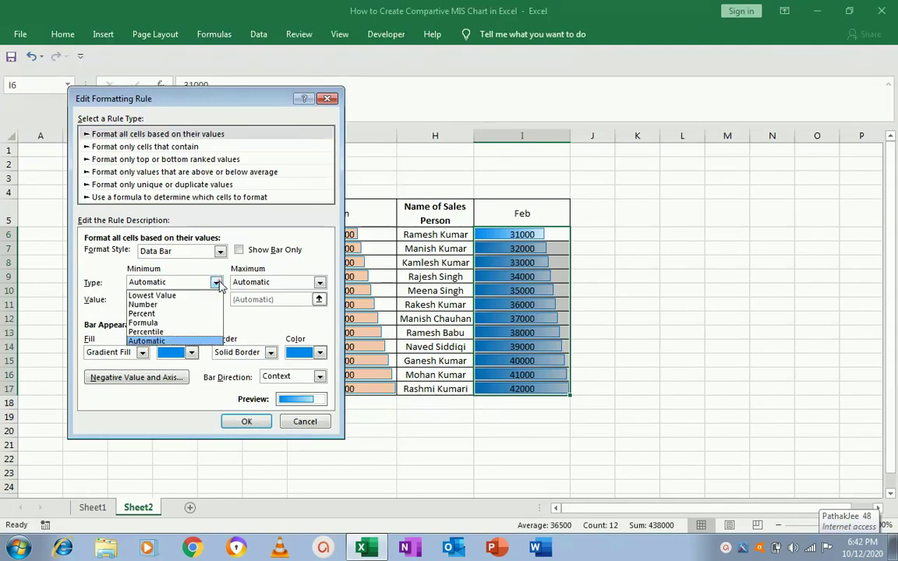
left_click(166, 305)
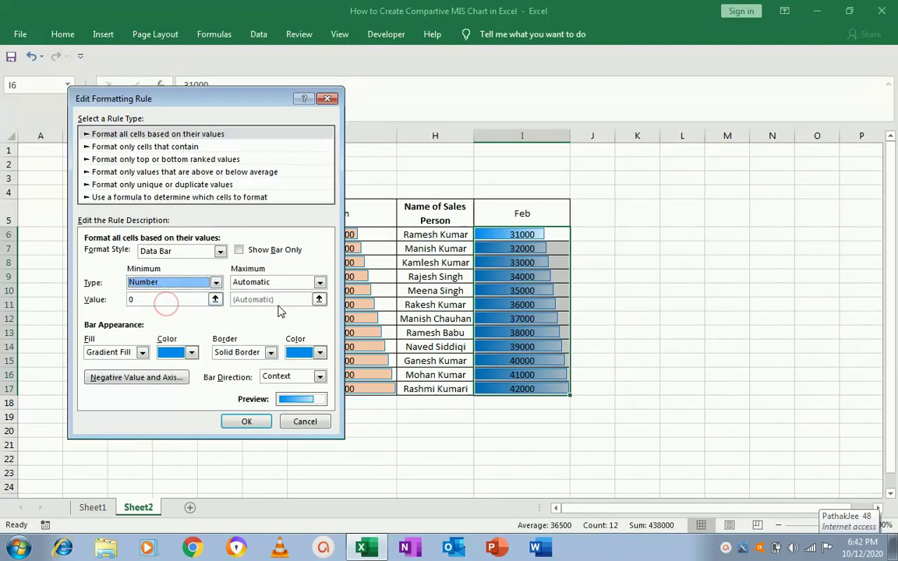
left_click(319, 282)
left_click(265, 304)
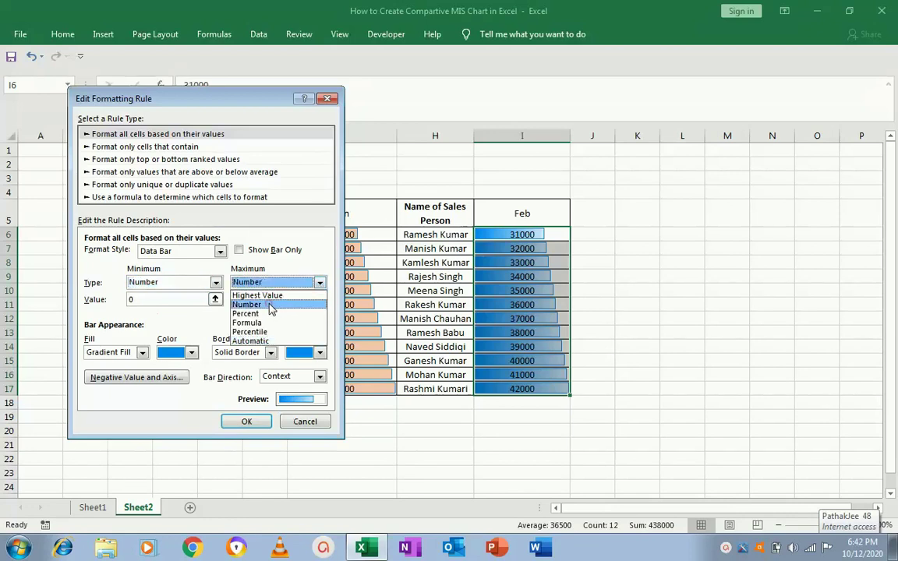
left_click(183, 302)
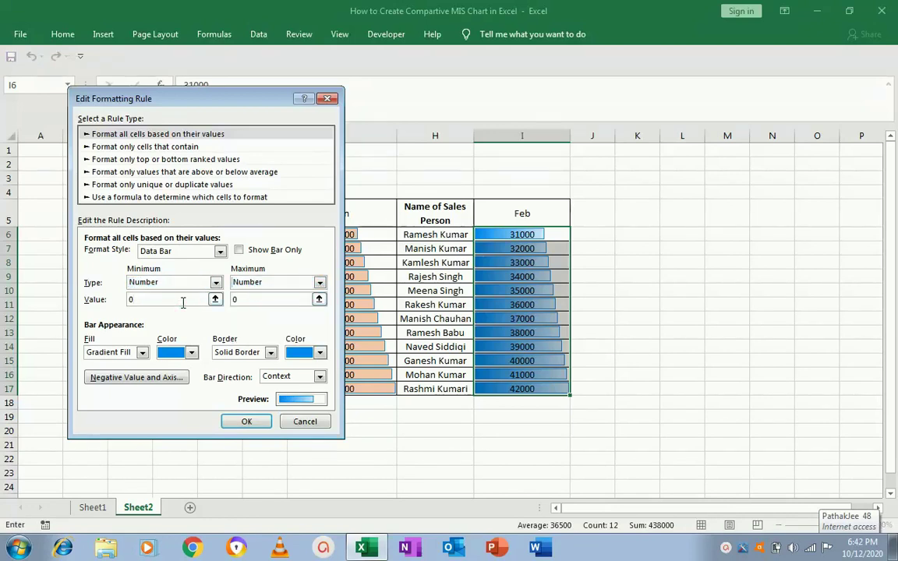
left_click(260, 304)
key("BackSpace")
type("42000")
Step: Make the Feb bar fill light gold with a light green border
left_click(191, 352)
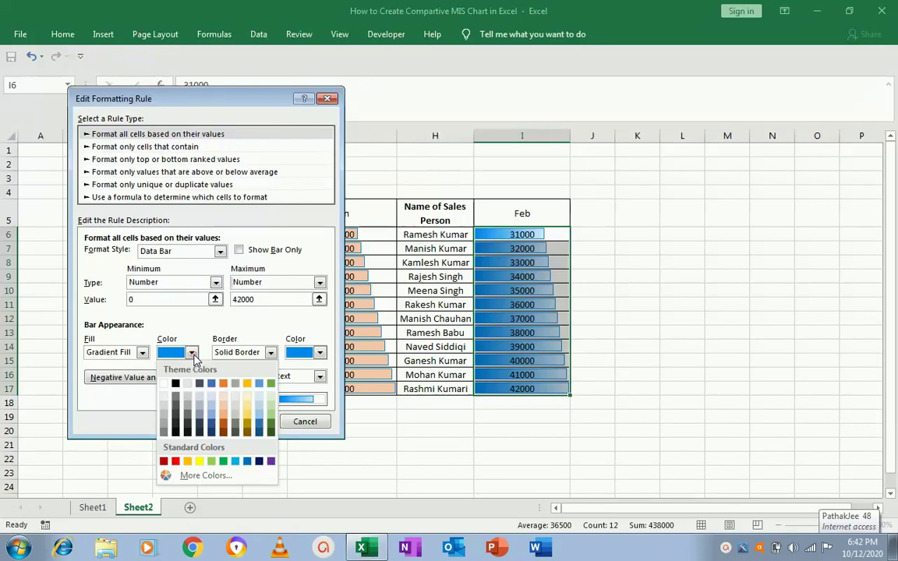
left_click(246, 407)
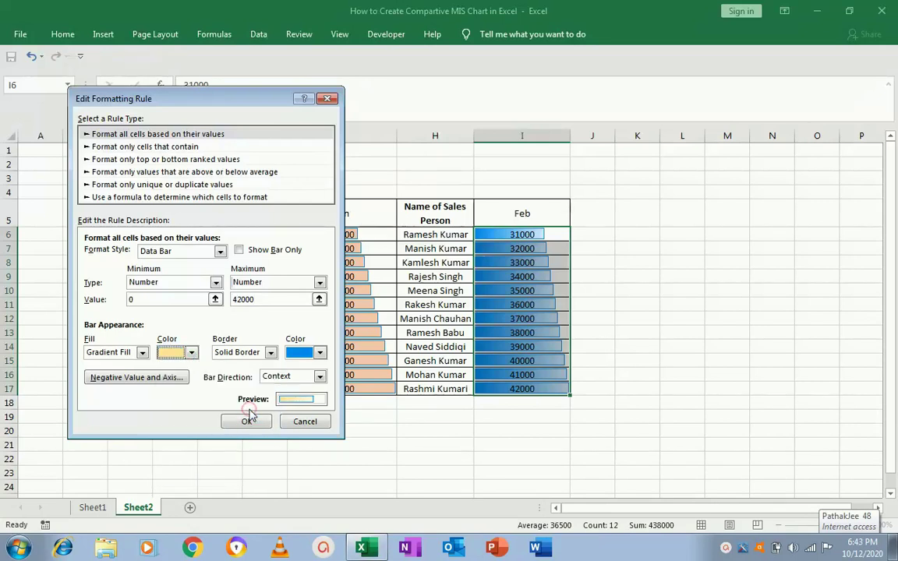
left_click(320, 352)
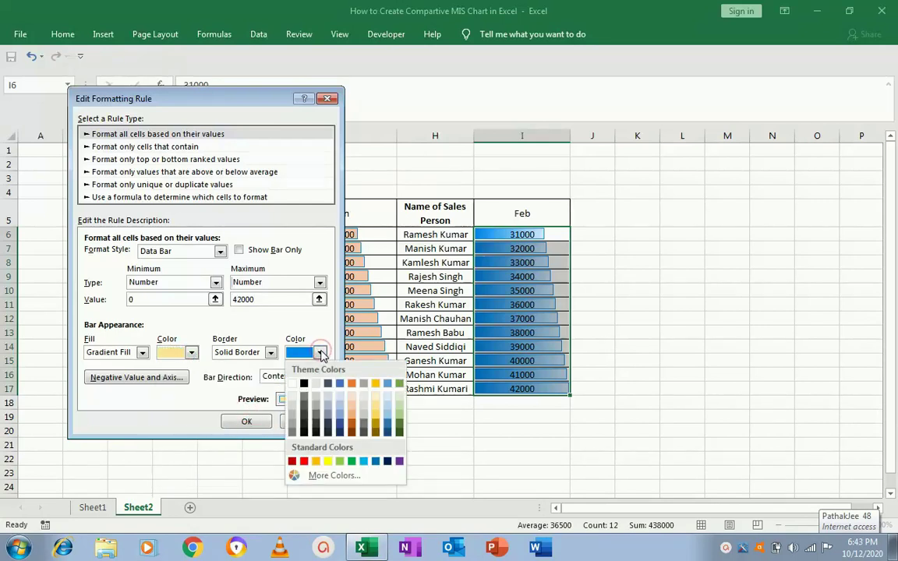
left_click(399, 412)
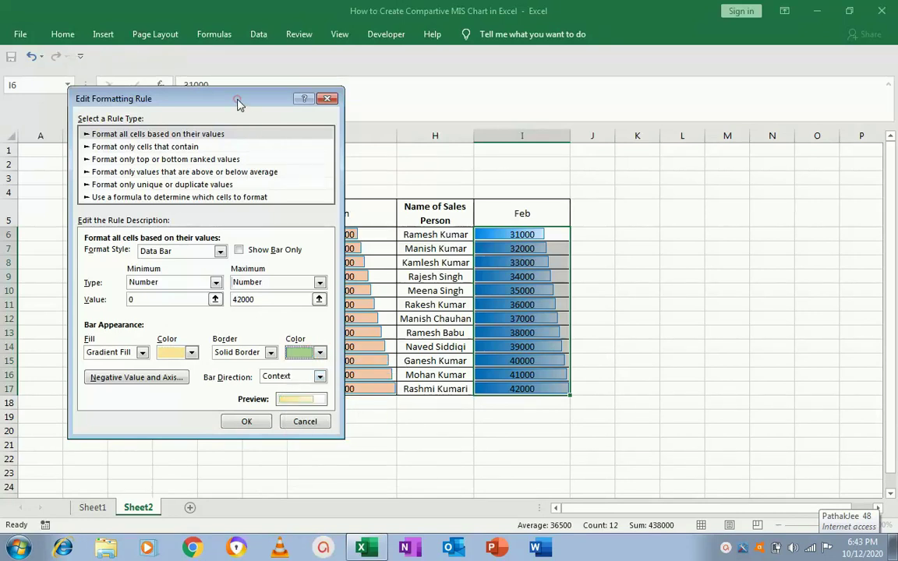
Step: Set the Feb bars to grow right-to-left and apply the rule
left_click_drag(239, 104, 723, 131)
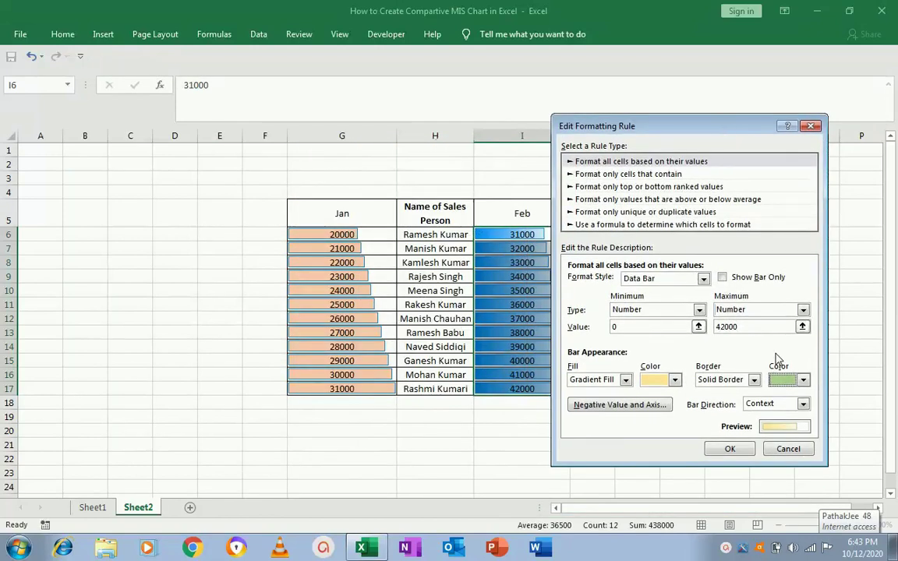
left_click(802, 404)
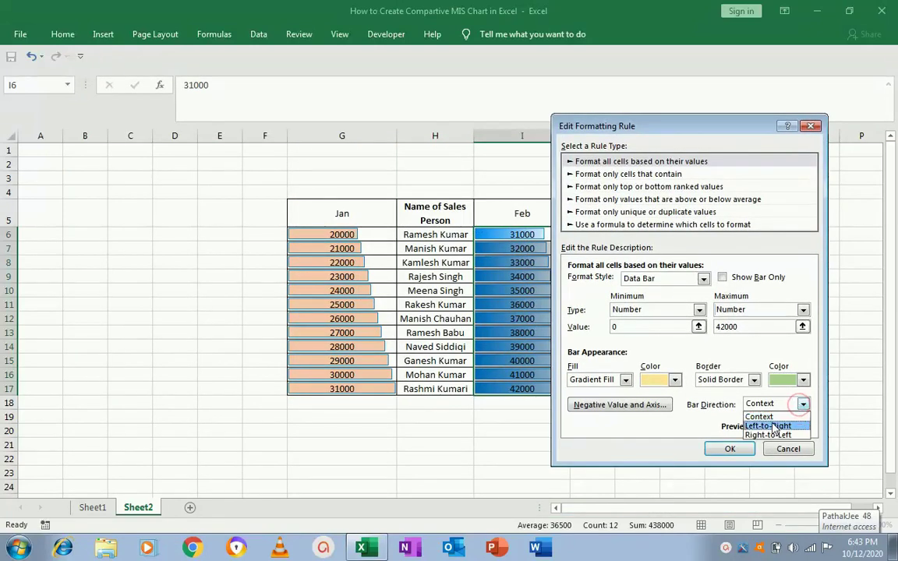
left_click(687, 126)
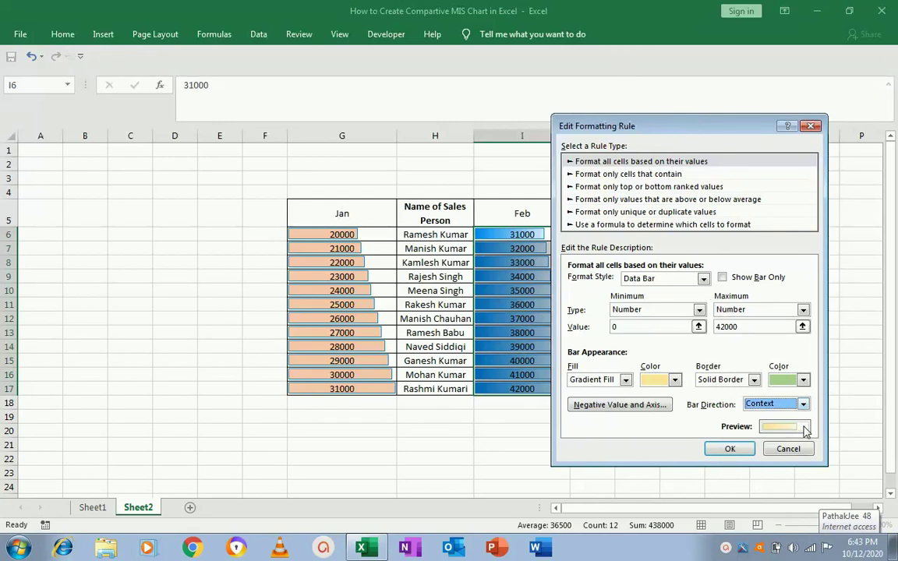
mouse_move(664, 131)
left_mouse_down()
mouse_move(491, 117)
mouse_move(386, 46)
left_mouse_up()
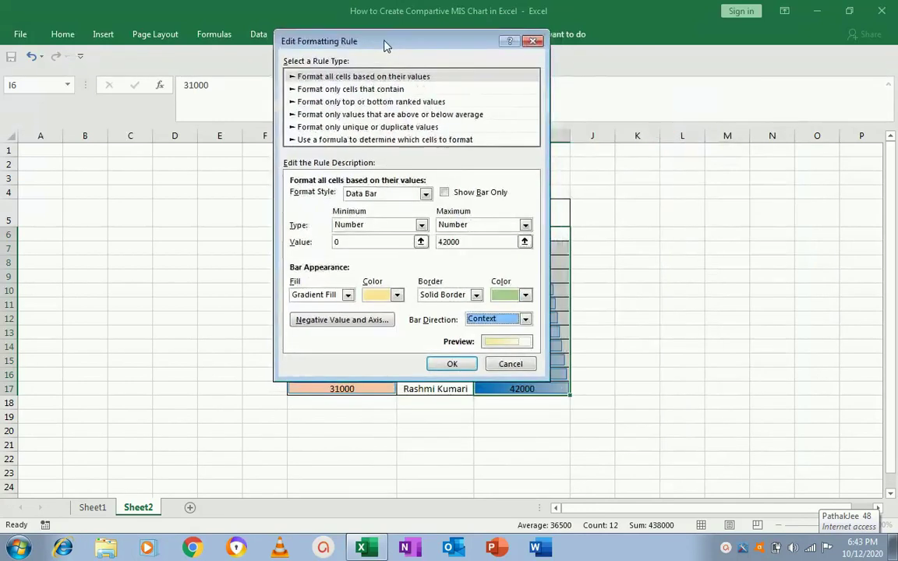
left_click(526, 320)
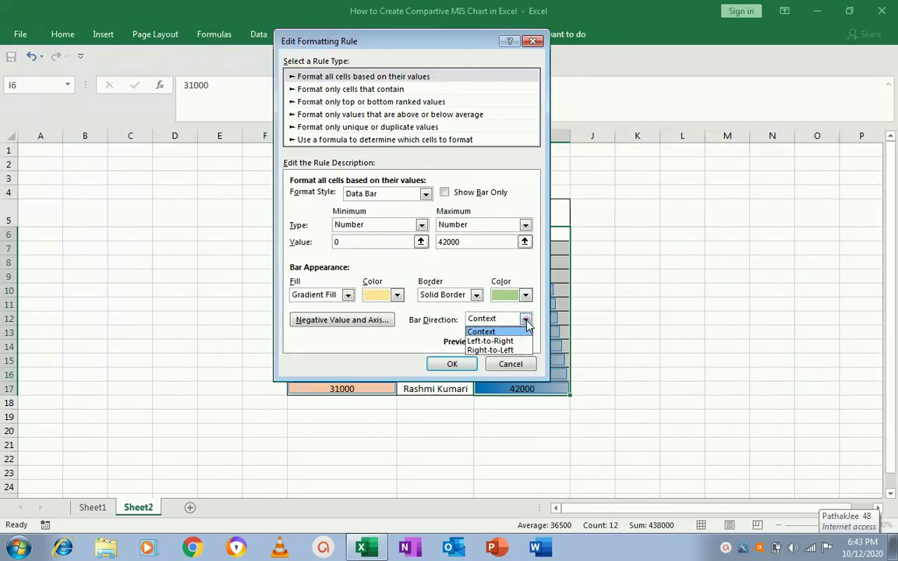
left_click(498, 350)
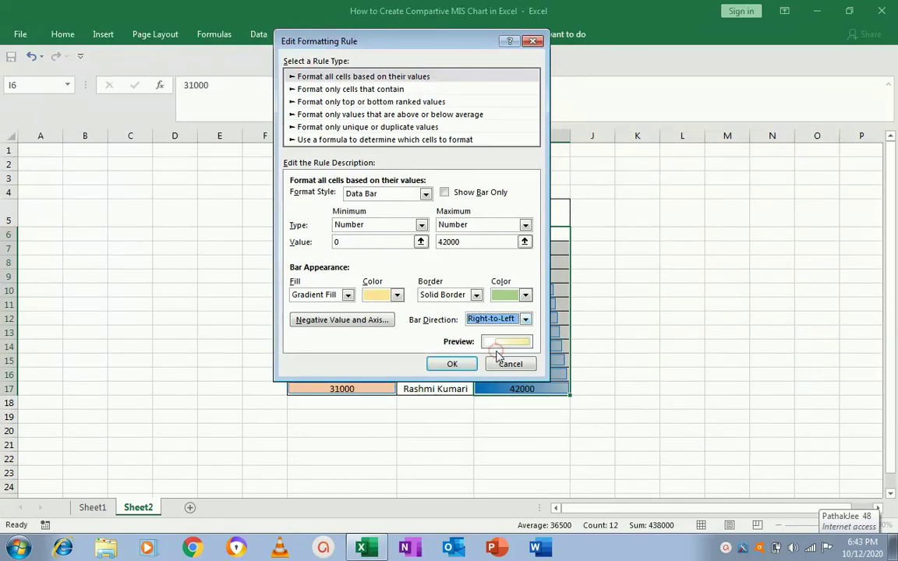
left_click(455, 365)
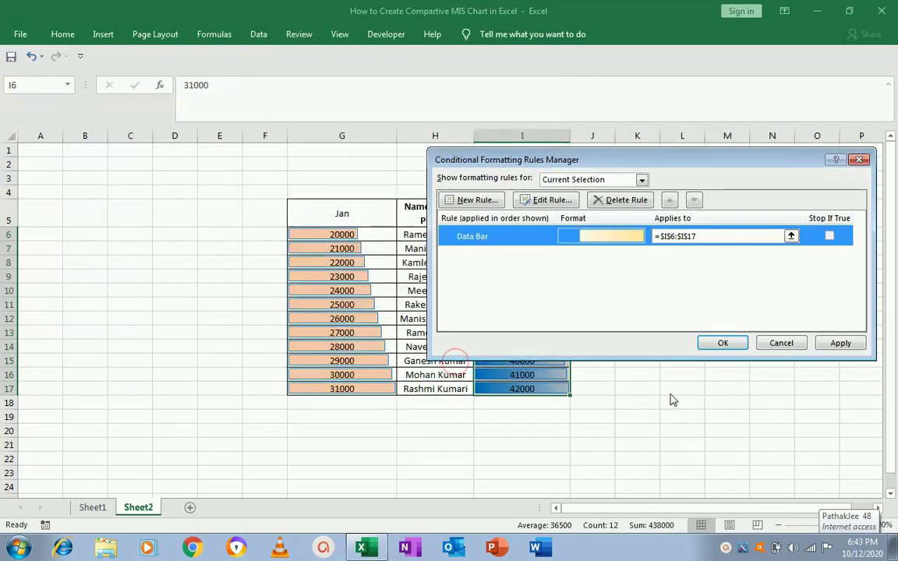
left_click(722, 343)
Step: Widen the Jan (G) and Feb (I) columns so the data bars stretch further
left_click(613, 237)
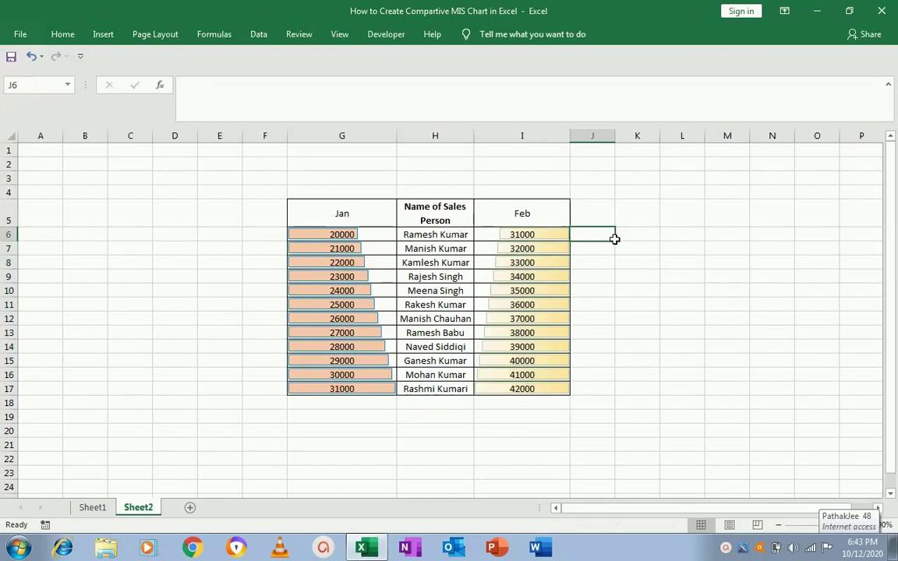
left_click(336, 235)
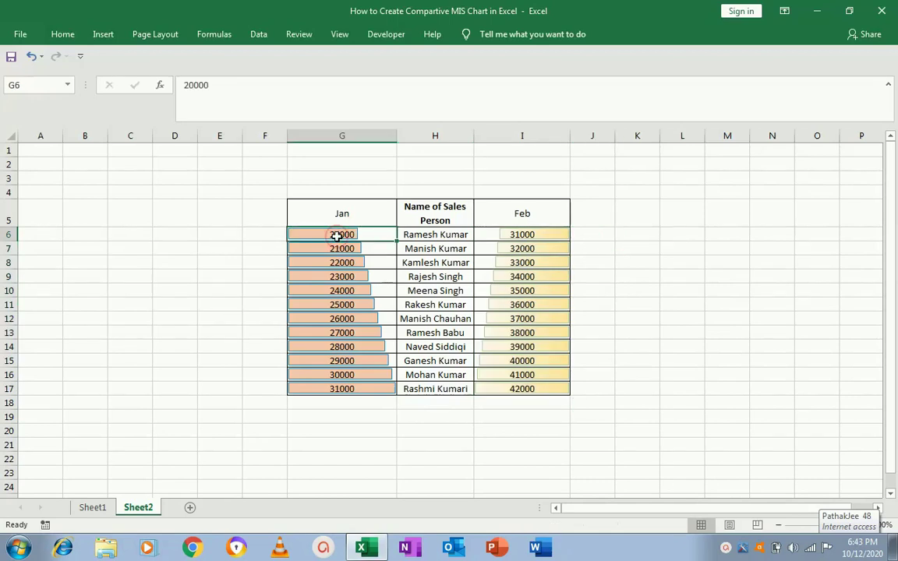
left_click_drag(570, 134, 620, 134)
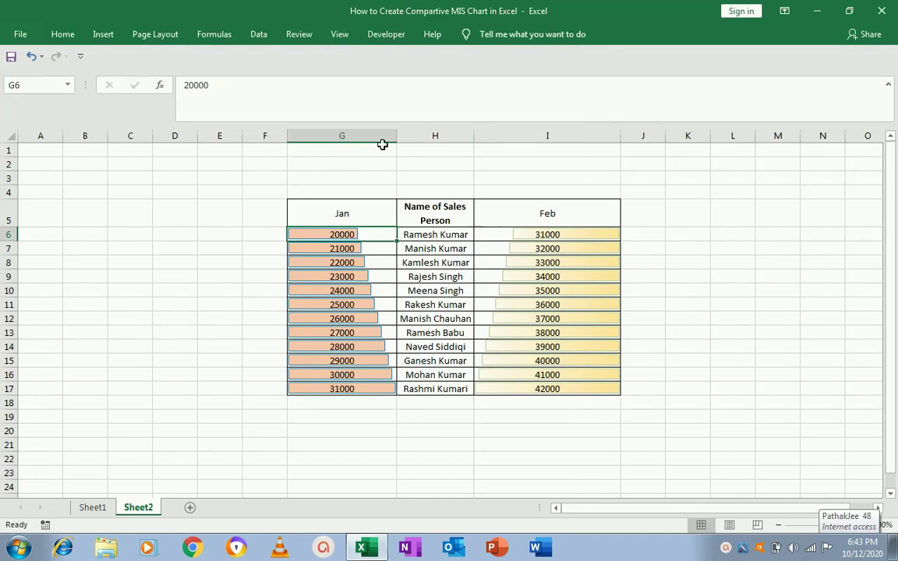
left_click_drag(396, 135, 445, 134)
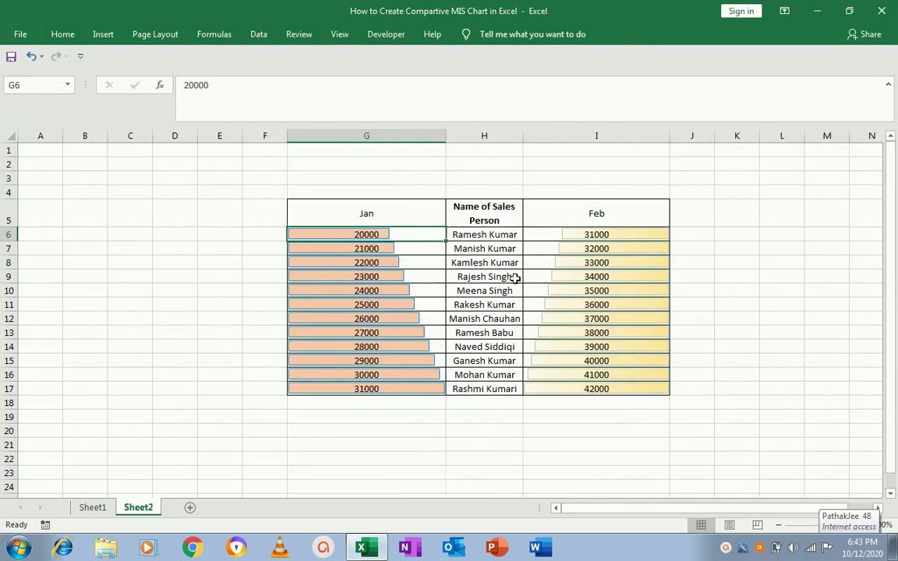
left_click_drag(670, 135, 701, 137)
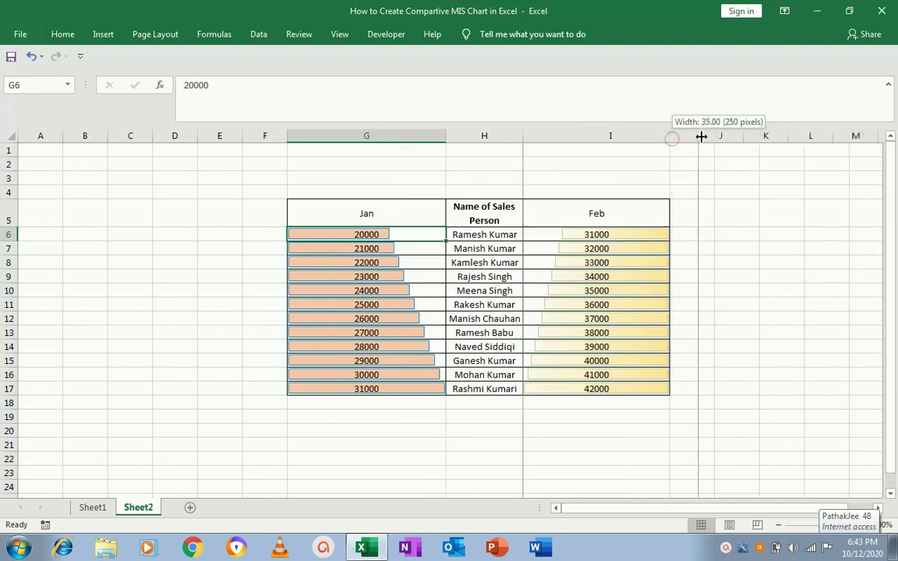
Step: Change the first Jan sales figure in G6 to 40000
left_click(493, 221)
key("Left")
key("Down")
key("Right")
key("Right")
key("Left")
key("Left")
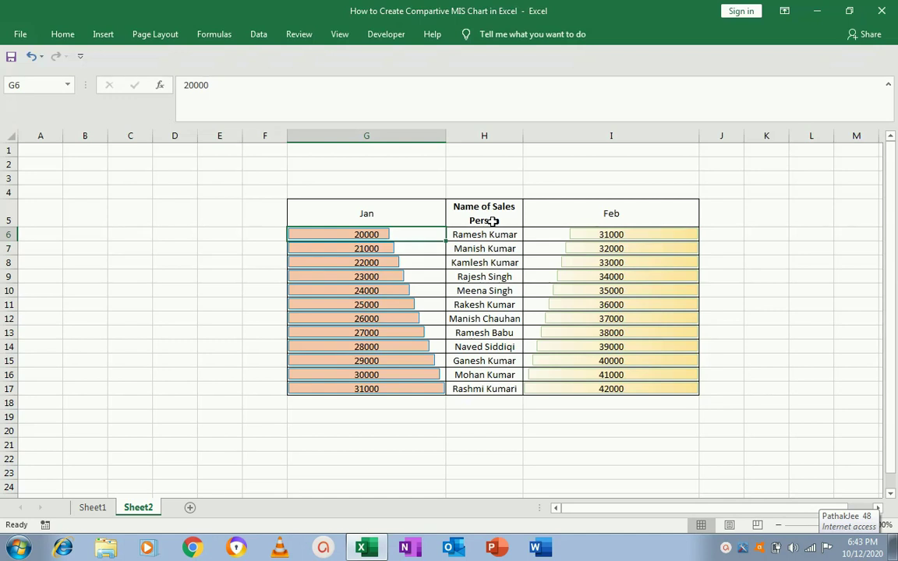
key("Down")
key("Down")
key("Up")
key("Up")
key("Right")
key("Right")
key("Right")
key("Left")
key("Left")
key("Left")
type("400")
key("ctrl+Return")
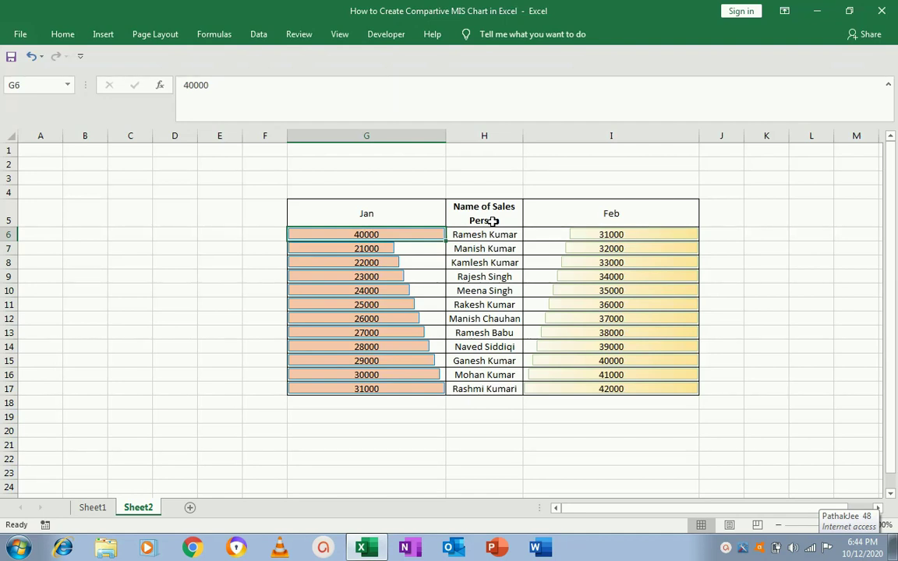
Step: Change the Jan figures G7 to 20000 and G8 to 21000
key("Down")
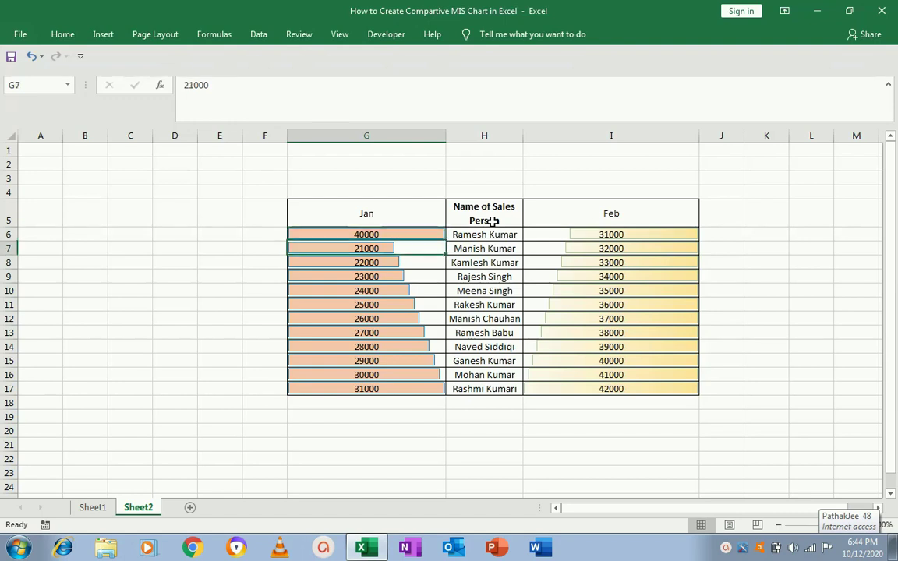
type("20000")
key("Return")
key("Down")
key("Up")
type("21000")
key("Return")
Step: Change the Feb figures I9 to 35000 and I10 to 23000
key("Up")
key("Right")
key("Right")
key("Right")
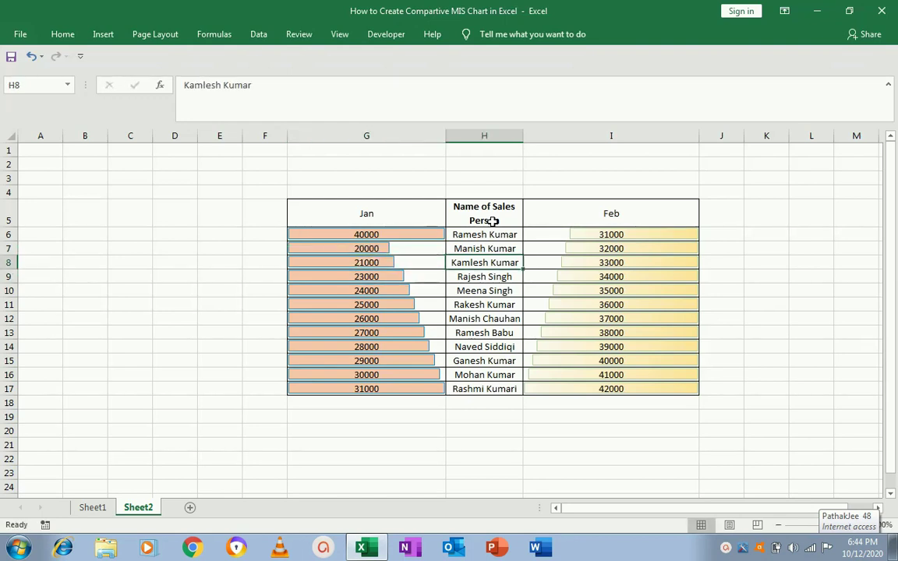
key("Left")
key("Down")
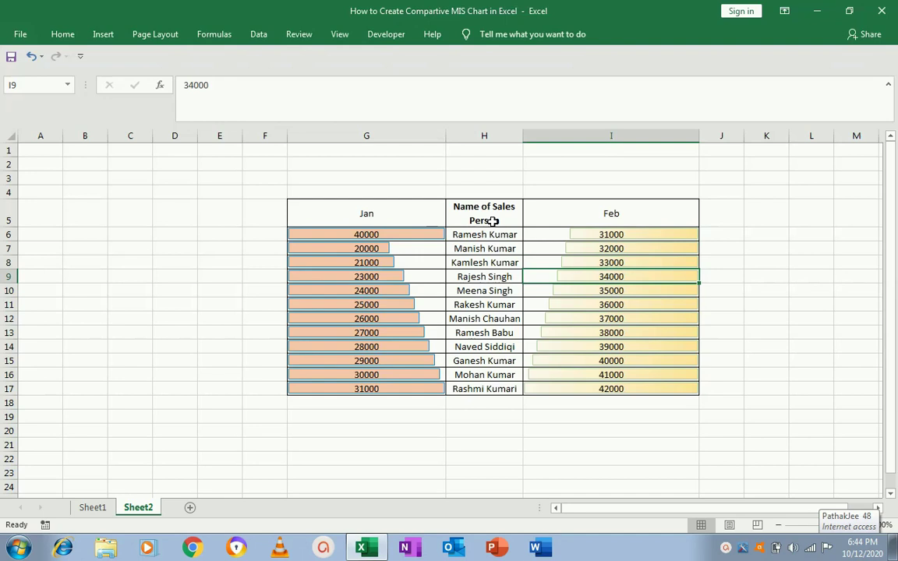
type("35000")
key("Return")
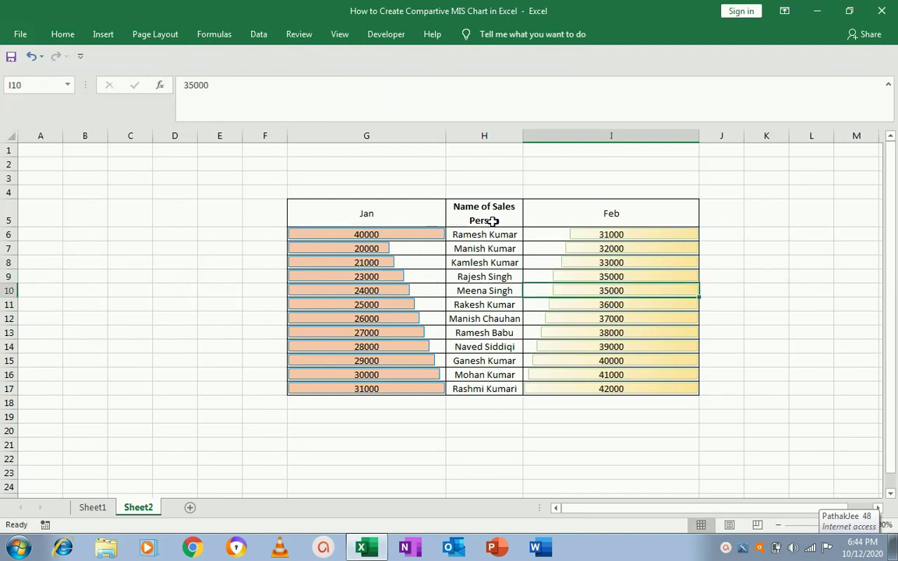
type("23000")
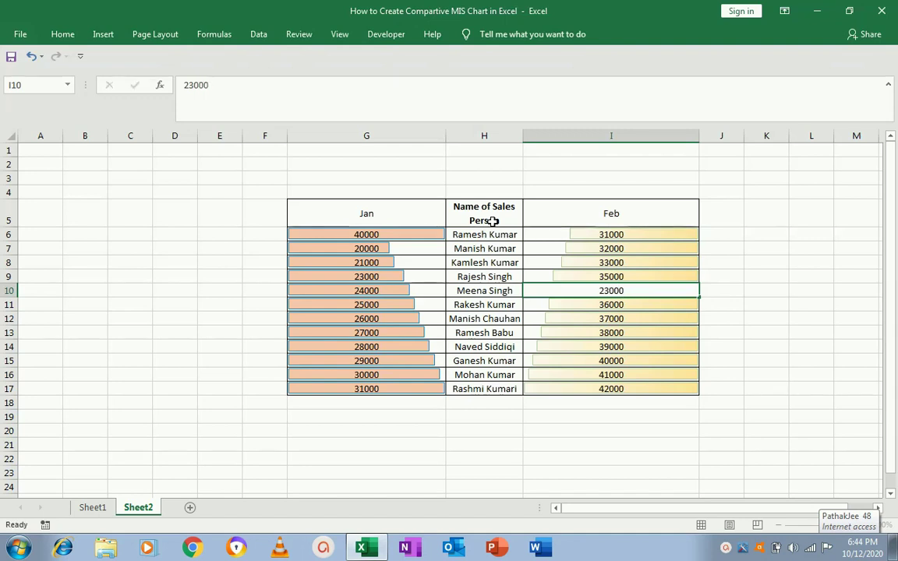
key("Return")
Step: Set Feb figures I13 to 21000, I15 to 34000 and I17 to 34000
key("Down")
key("Up")
key("Up")
key("Down")
key("Down")
key("Down")
type("21000")
key("ctrl+Return")
key("Down")
key("Down")
key("Down")
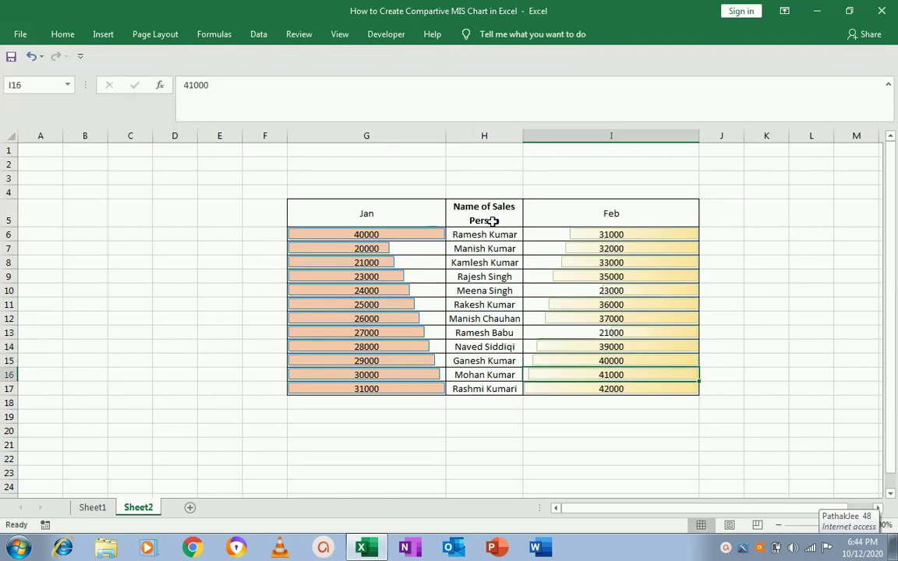
key("Up")
type("3")
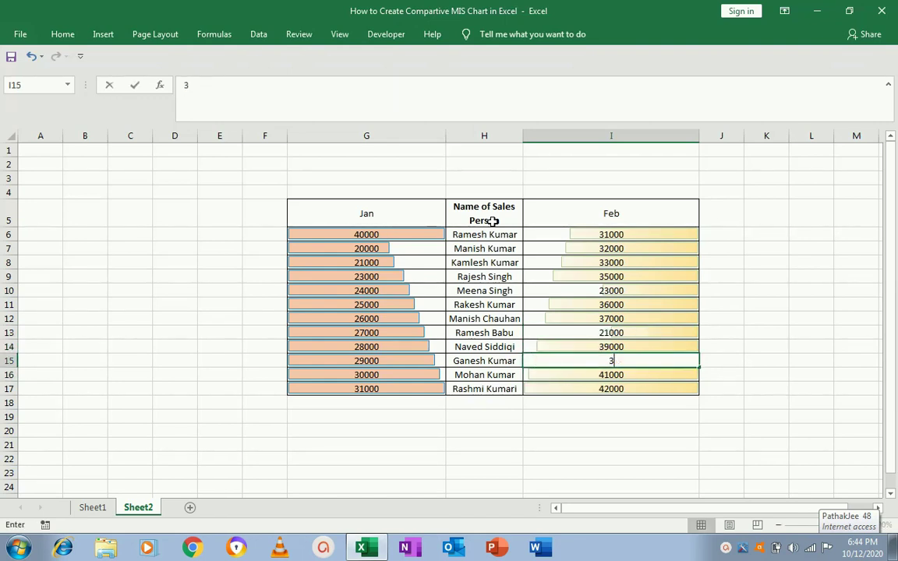
type("4000")
key("Return")
key("Down")
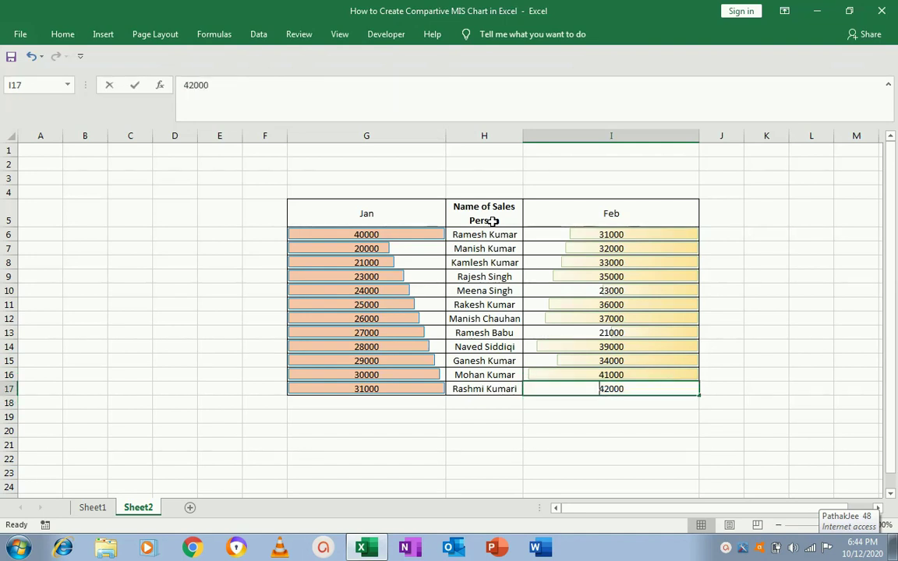
type("34000")
key("Return")
Step: Return to Sheet1 to view the finished Aug/Sept comparative MIS chart
key("Up")
key("Up")
key("Up")
key("Up")
key("Up")
key("Up")
key("Up")
key("Up")
key("Up")
key("Up")
key("Up")
key("Up")
key("Up")
key("Up")
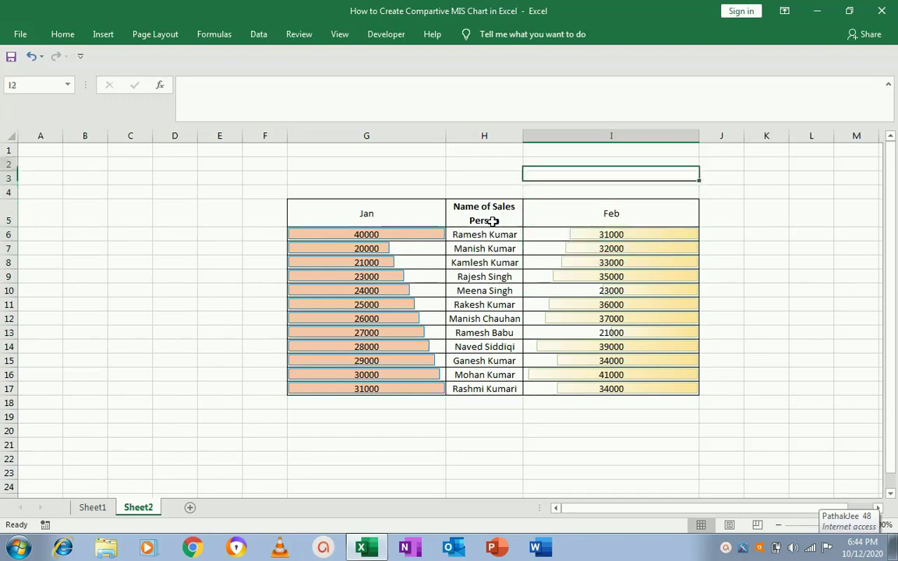
key("Up")
key("Up")
key("Down")
key("Down")
key("Down")
key("Left")
key("Left")
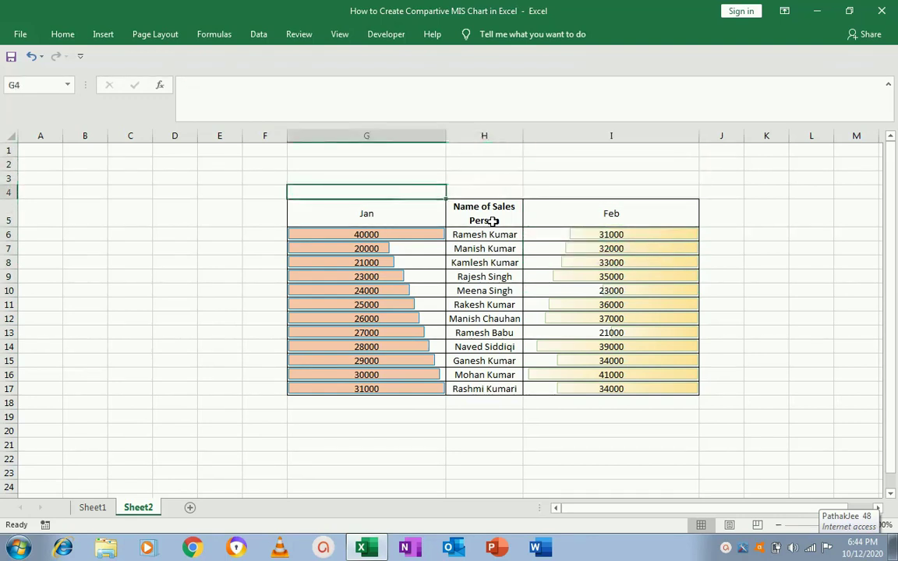
key("Right")
key("Down")
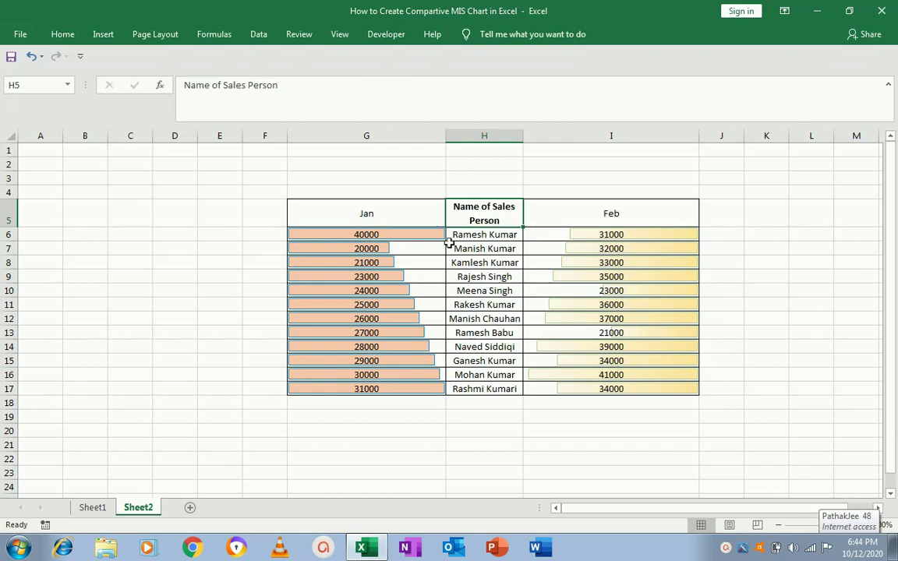
left_click(92, 507)
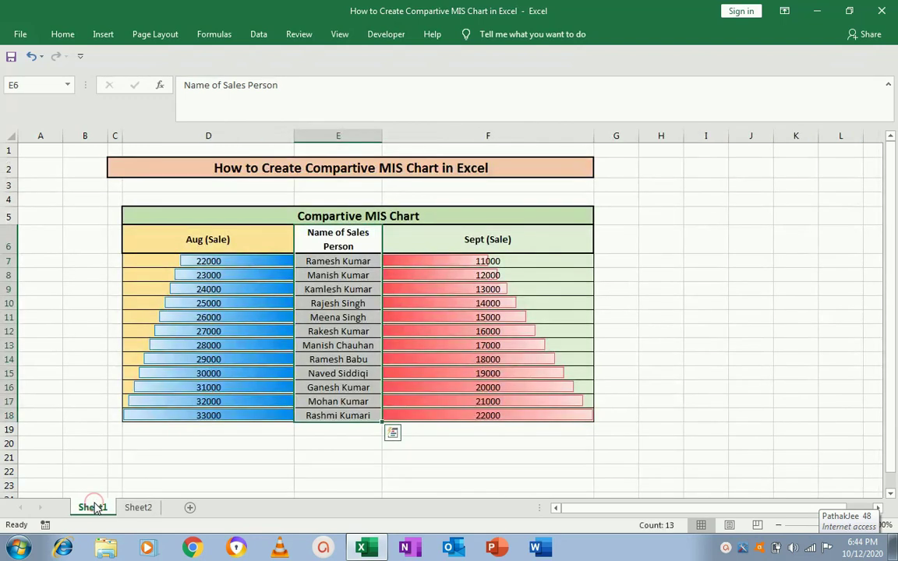